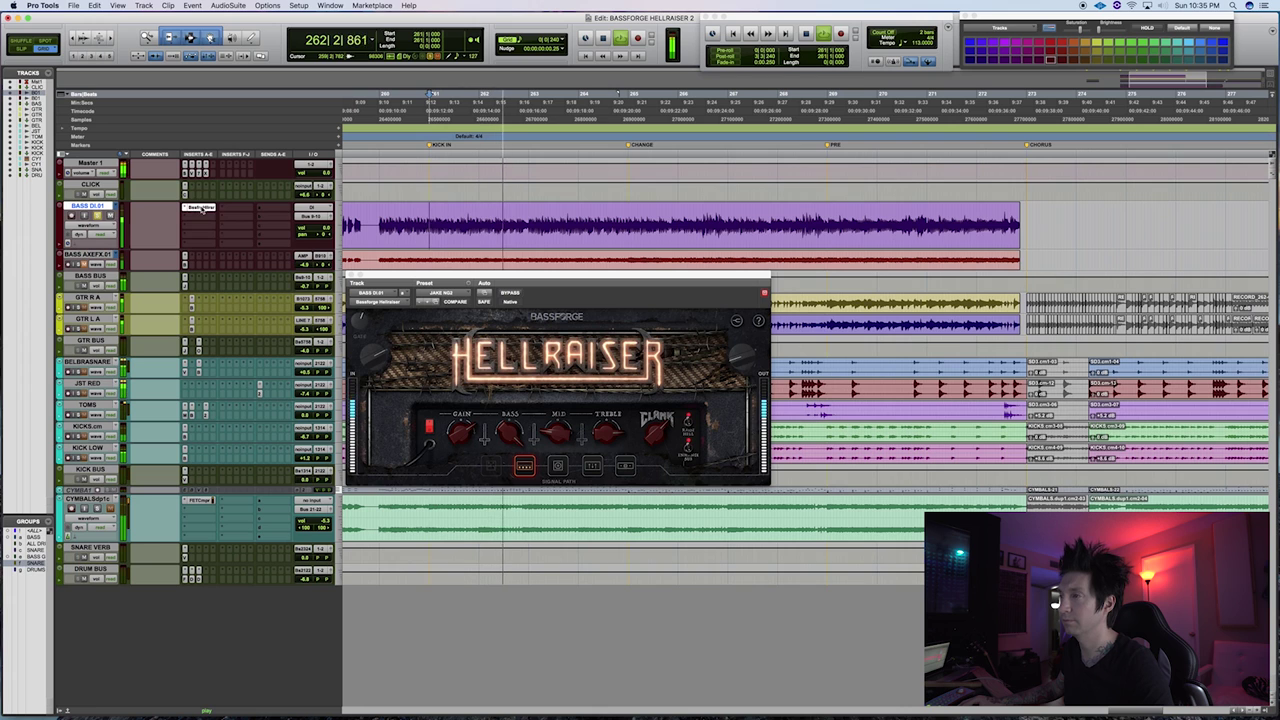
Compare BASS DI.01 with the Bassforge Hellraiser bypassed and active, and adjust the amp's Gain and Bass knobs
left_click(200, 207, "super")
left_click(200, 207, "super")
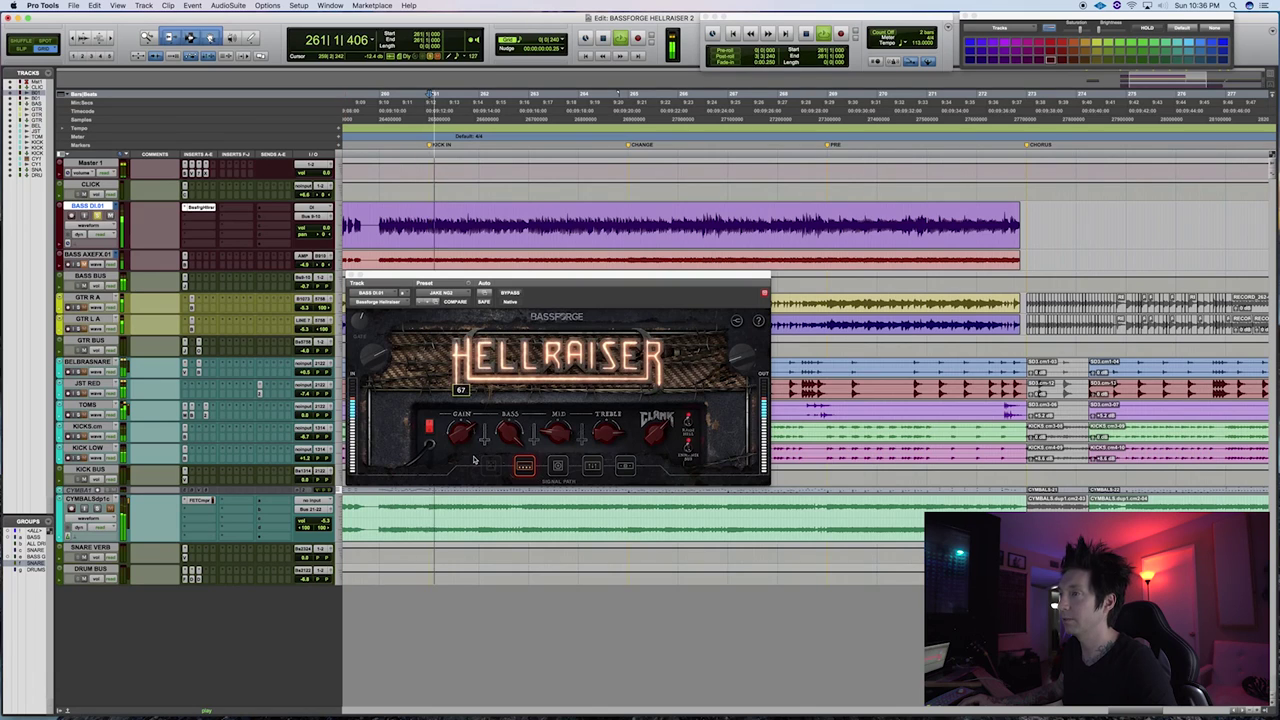
left_click_drag(453, 424, 449, 388)
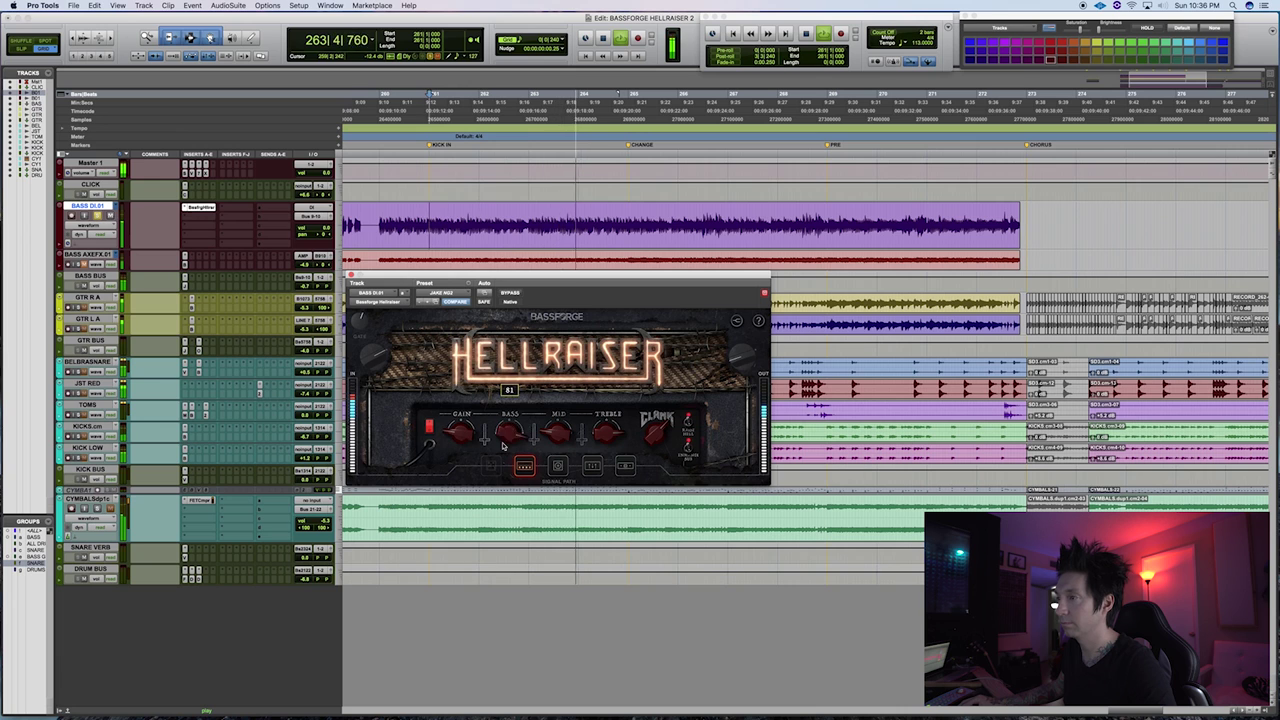
left_click_drag(508, 432, 500, 403)
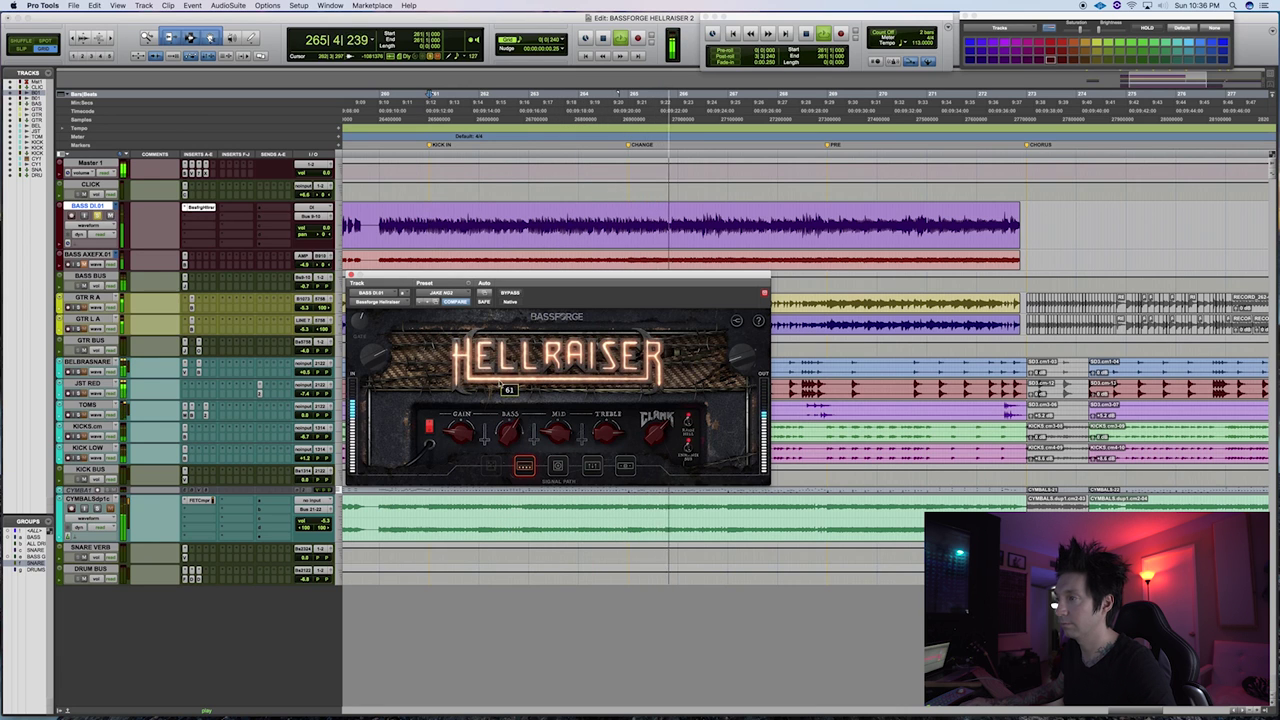
Sweep the Hellraiser amp's Clank knob up to 100 and back down, and raise Treble to 100 during playback
mouse_move(557, 428)
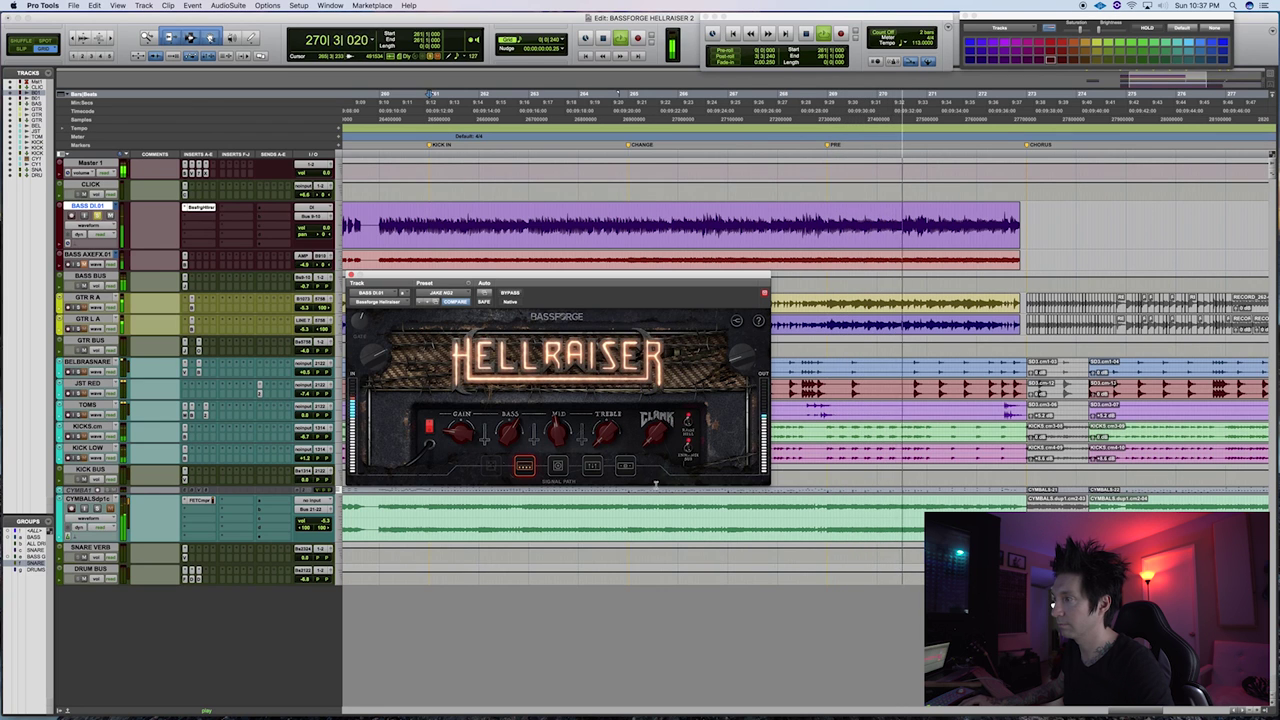
mouse_move(654, 437)
key("space")
left_click_drag(654, 440, 626, 316)
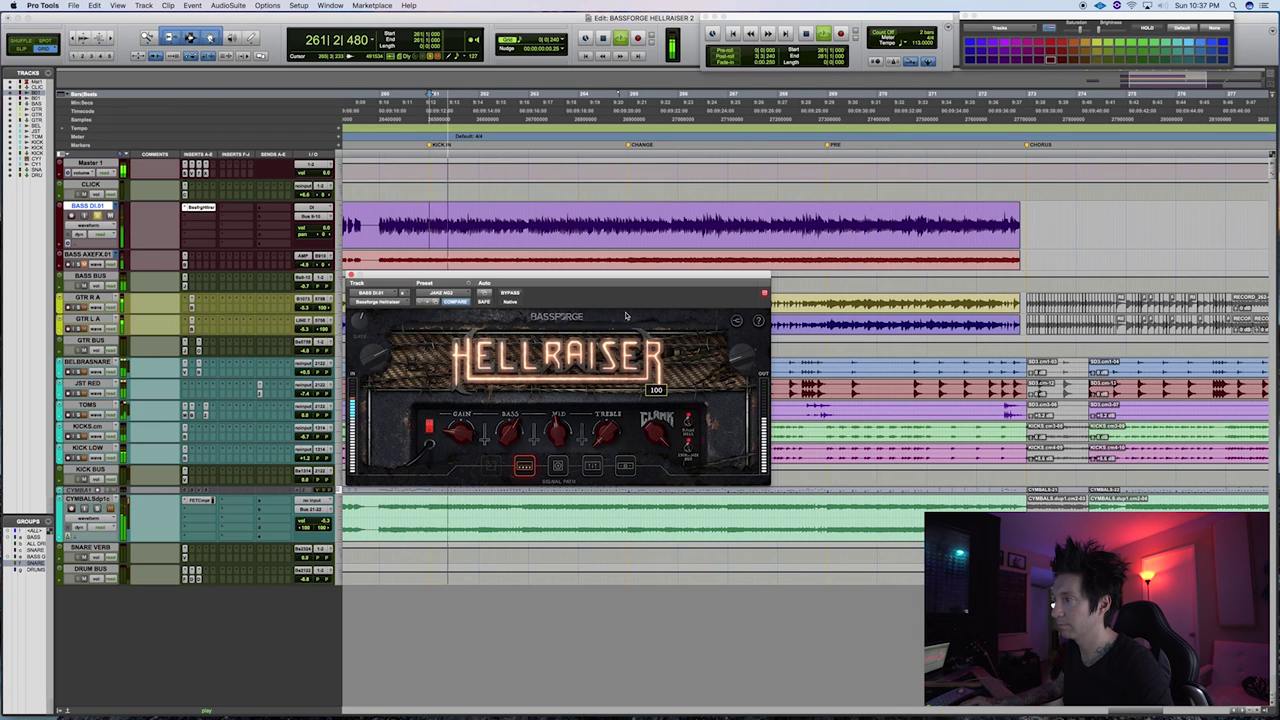
left_click_drag(660, 427, 660, 586)
left_click_drag(606, 434, 606, 395)
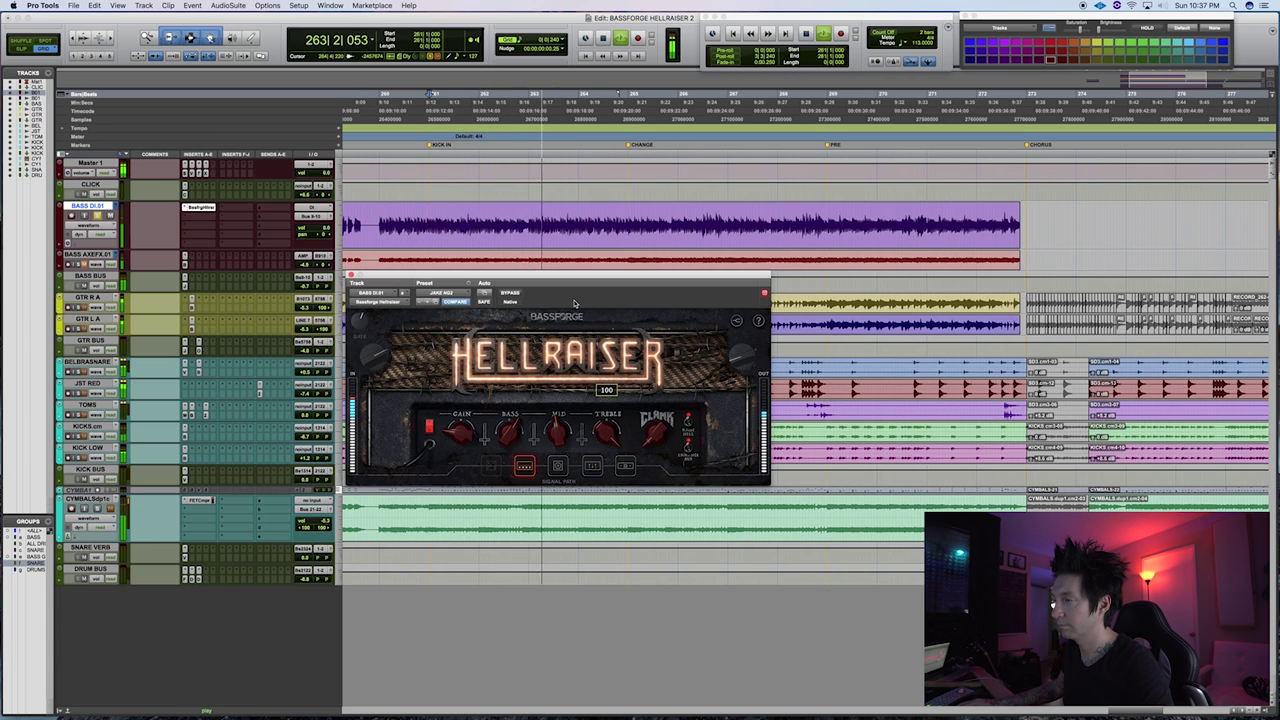
left_click_drag(648, 432, 629, 313)
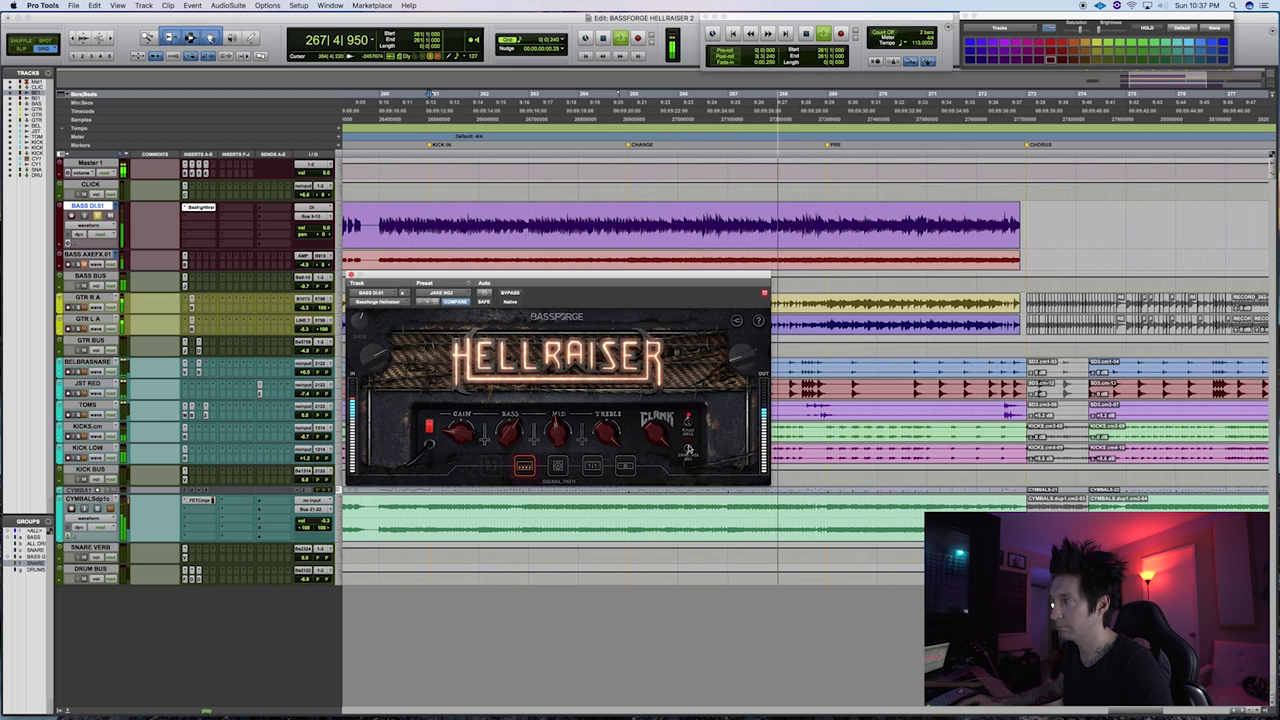
mouse_move(653, 459)
mouse_move(601, 452)
mouse_move(441, 403)
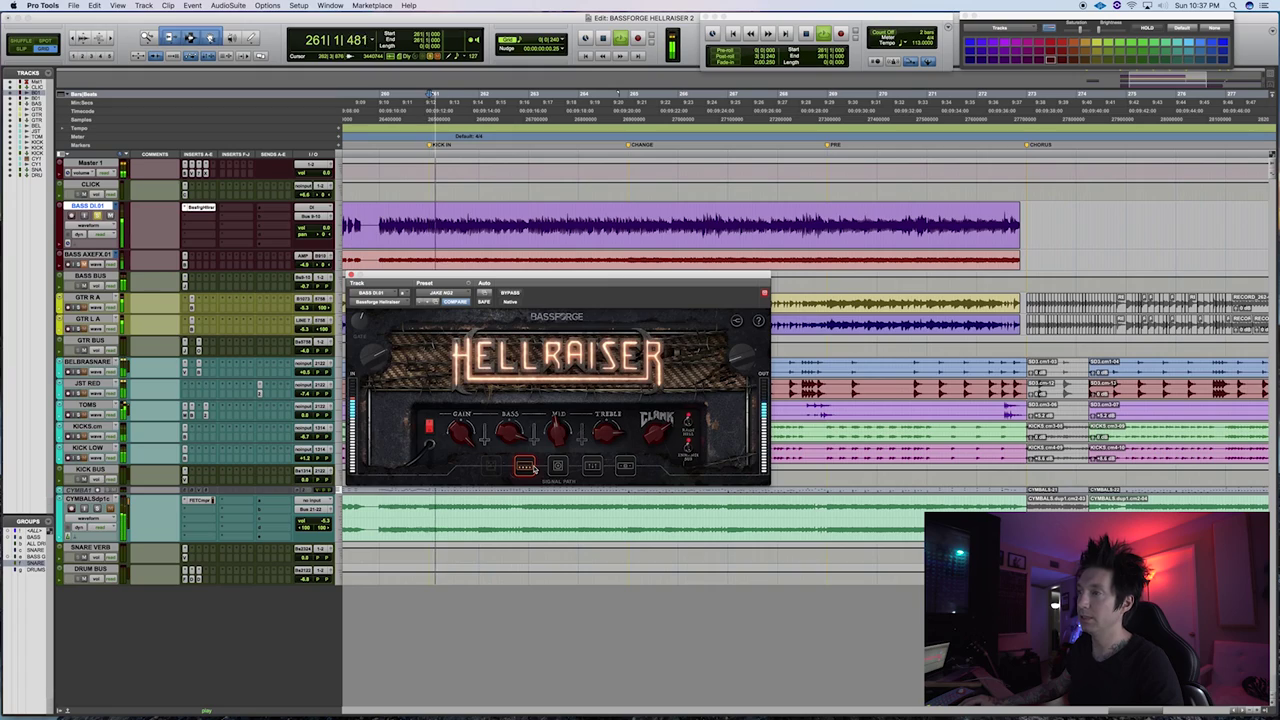
Show the Demon Fuzz pedal in the signal path and turn down its middle Tone knob
left_click(491, 465)
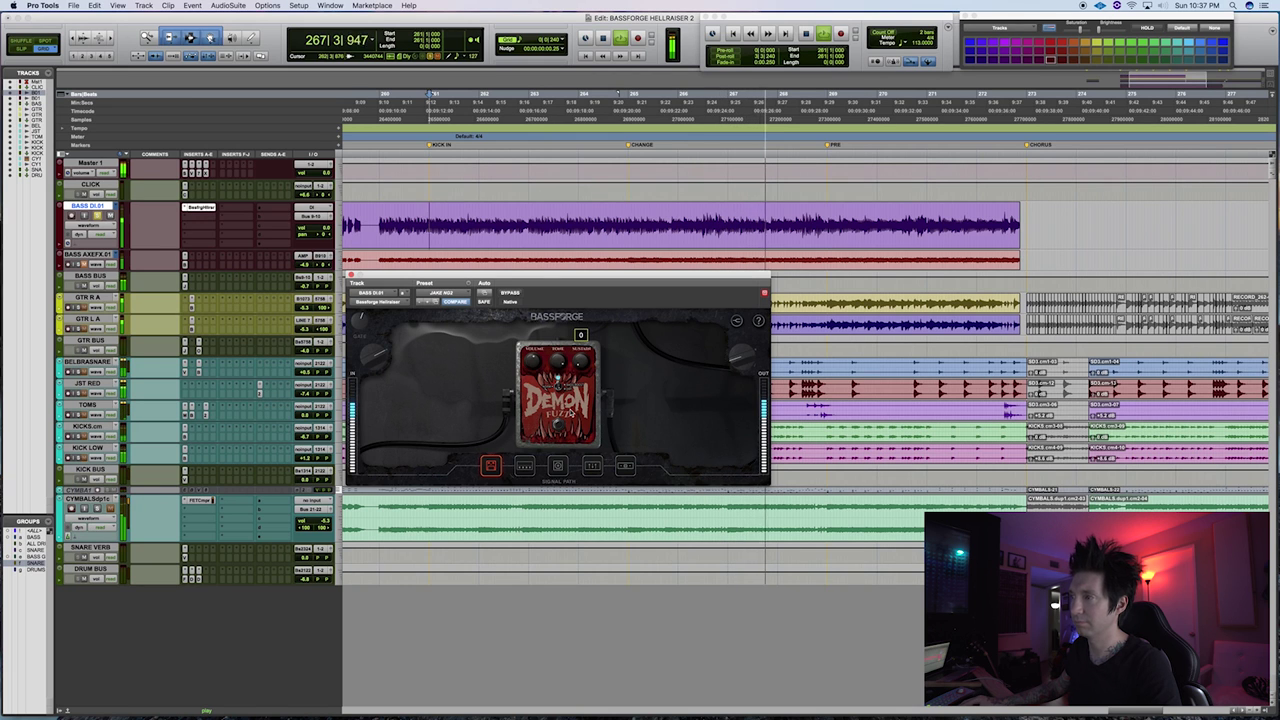
left_click_drag(557, 359, 557, 376)
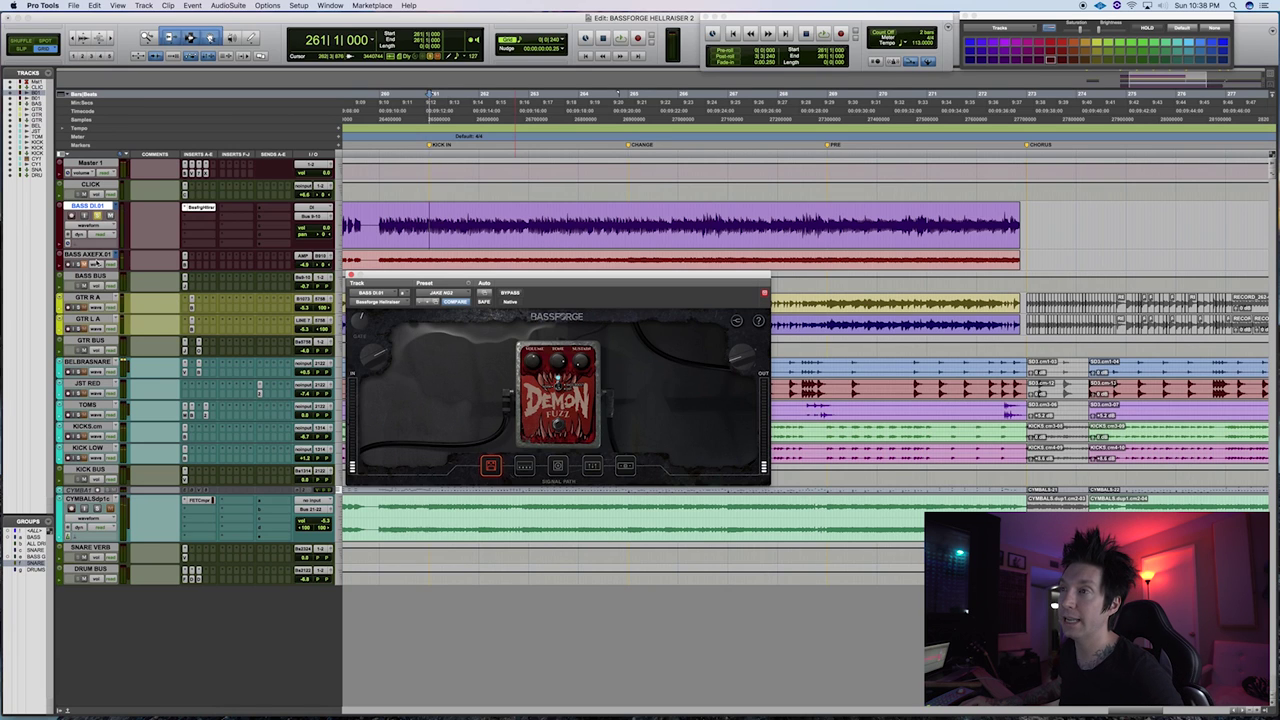
Close the Pro-Q 2 EQ on BASS AXEFX.01, take its Blue Cat's PatchWork insert out of bypass and close the plugin
left_click(96, 254)
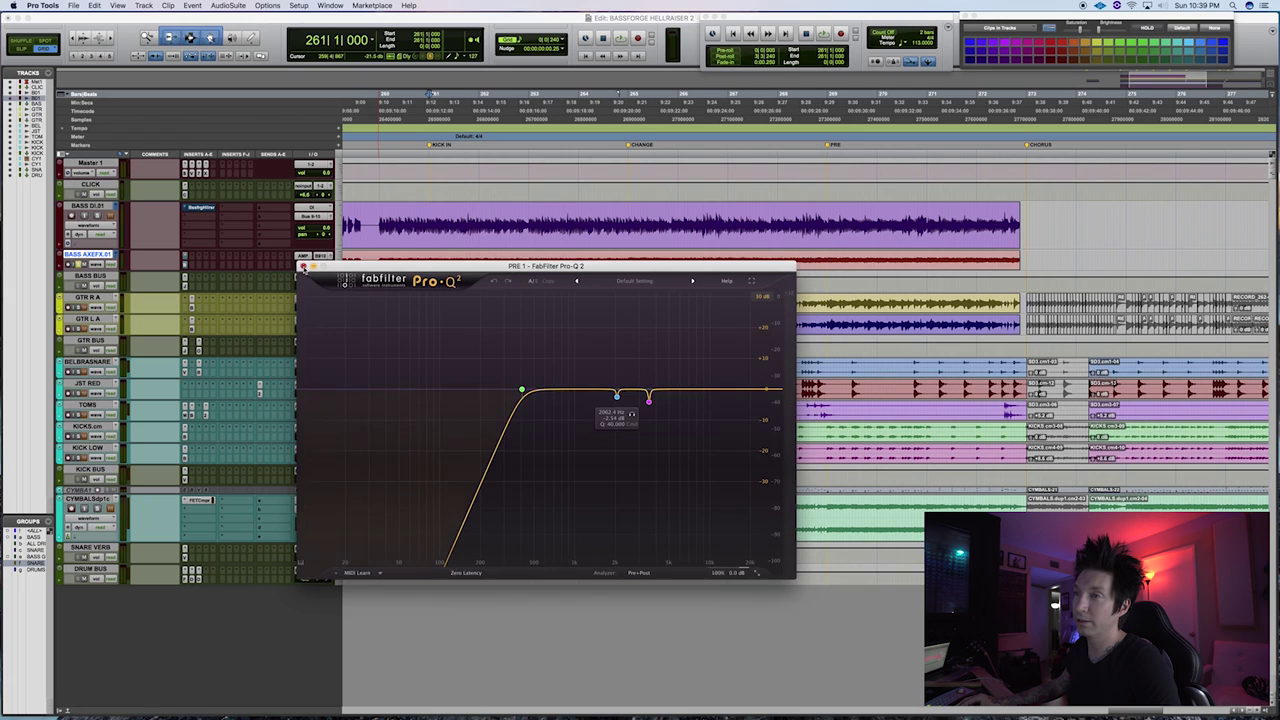
left_click(303, 267)
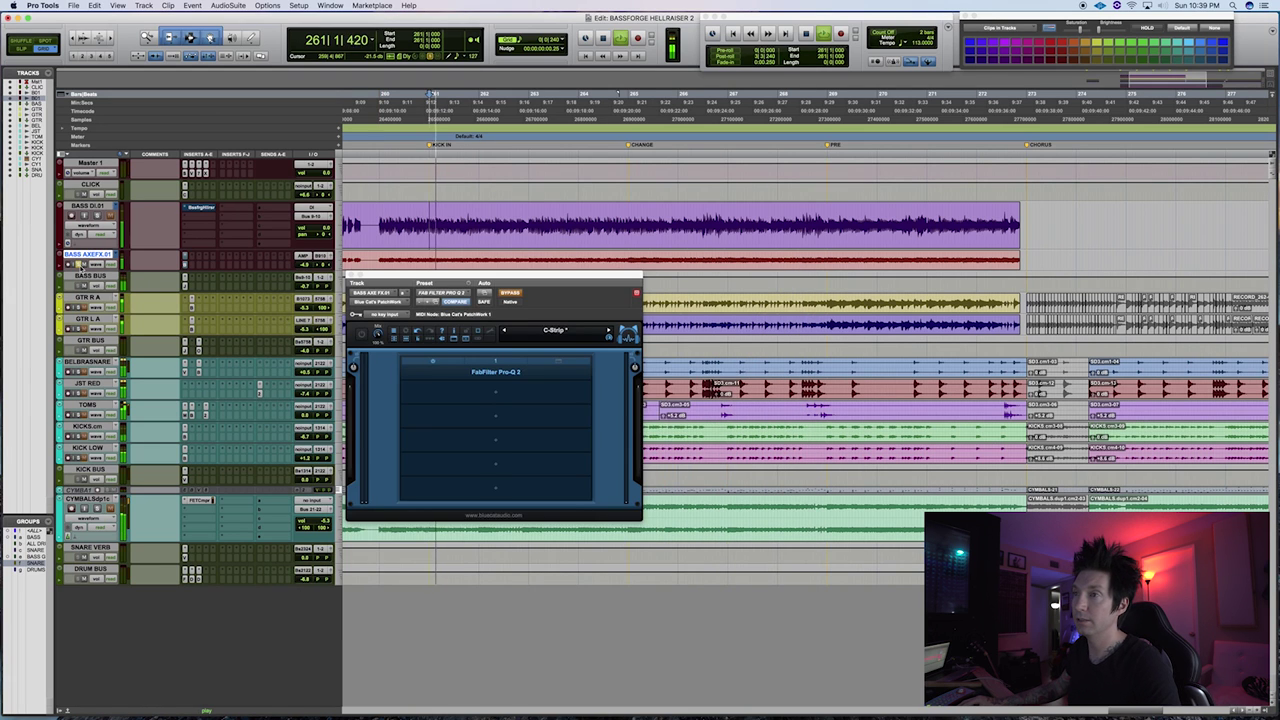
left_click(185, 262, "super")
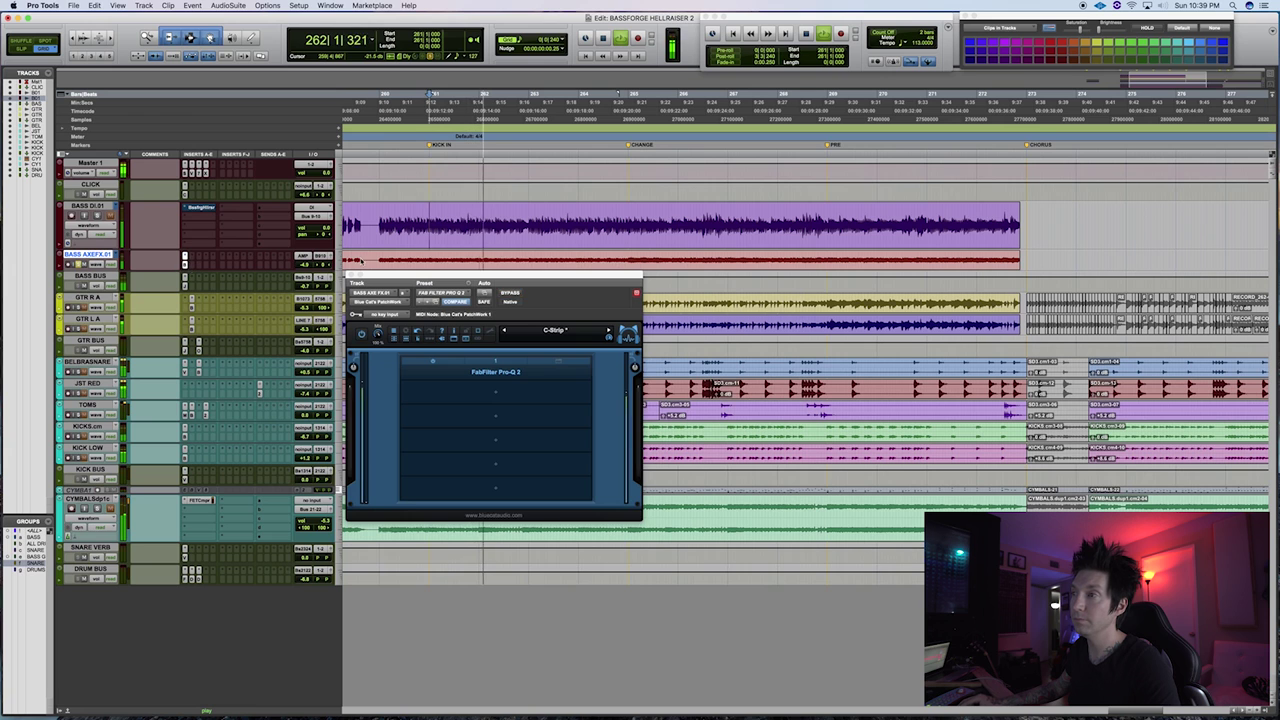
left_click(350, 273)
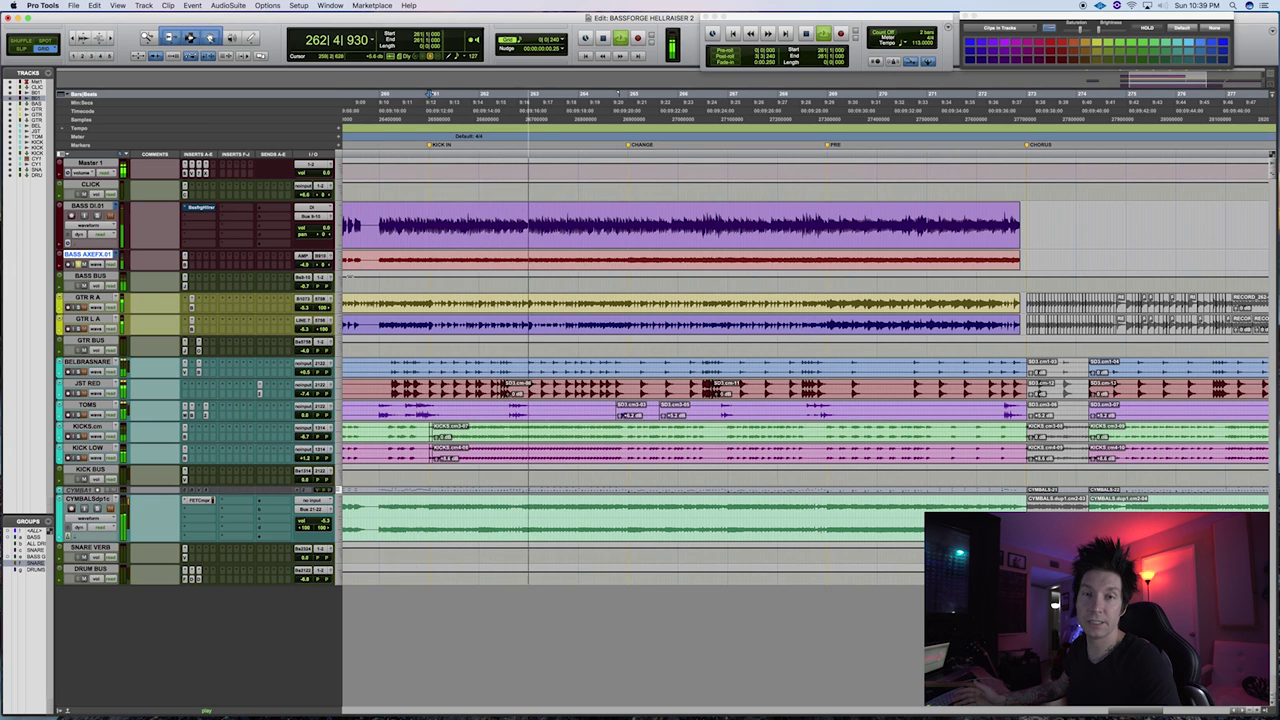
key("space")
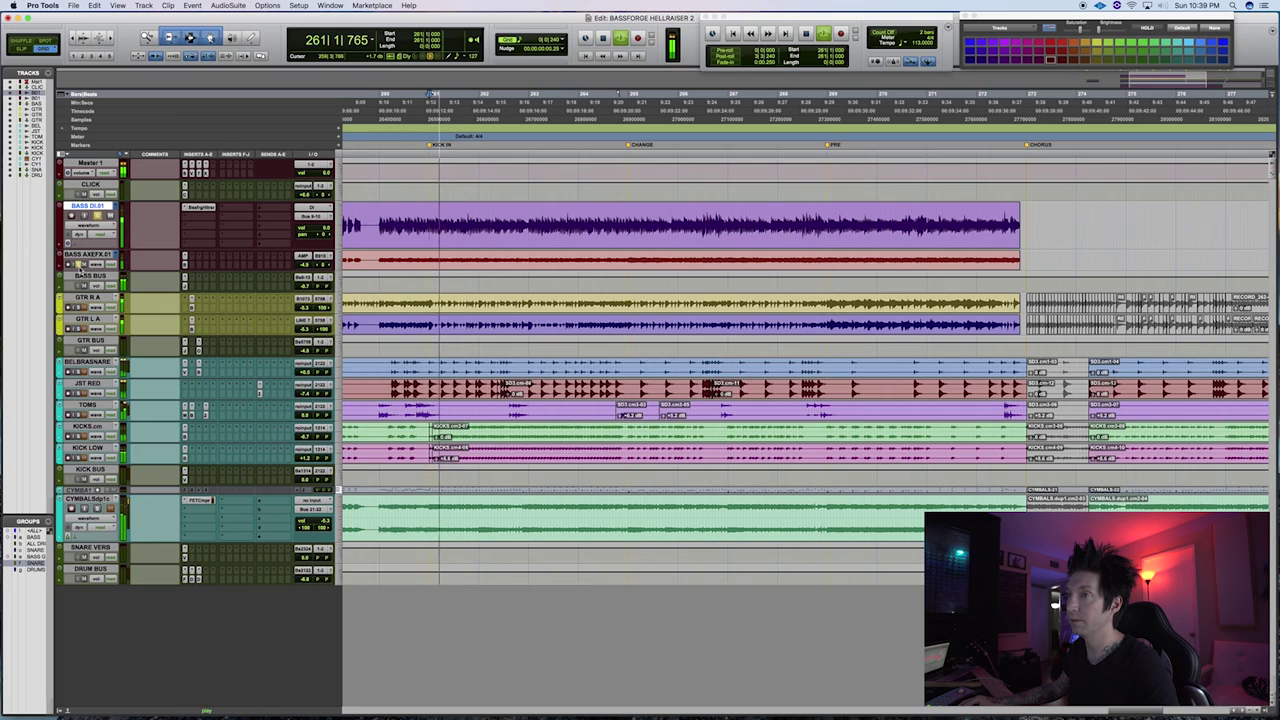
Open the Bassforge Hellraiser on BASS DI.01 and reload its JAKE NG2 preset
left_click(199, 208)
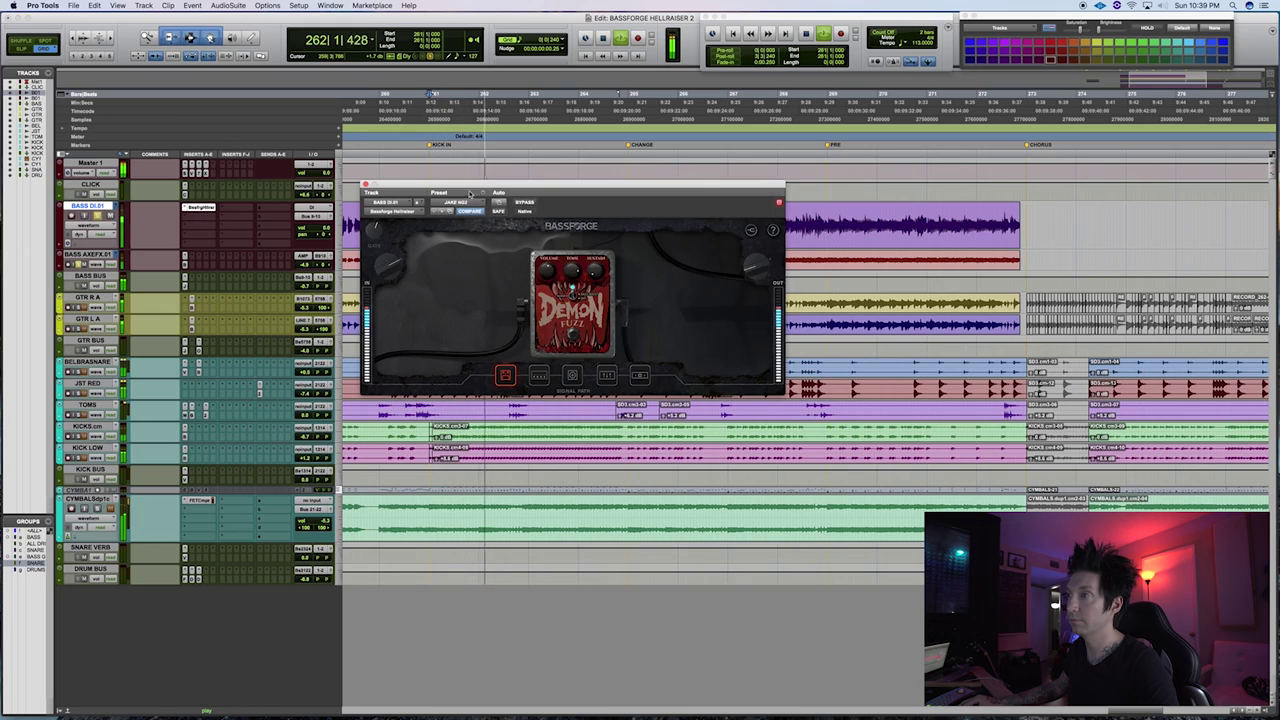
left_click(460, 203)
left_click(455, 143)
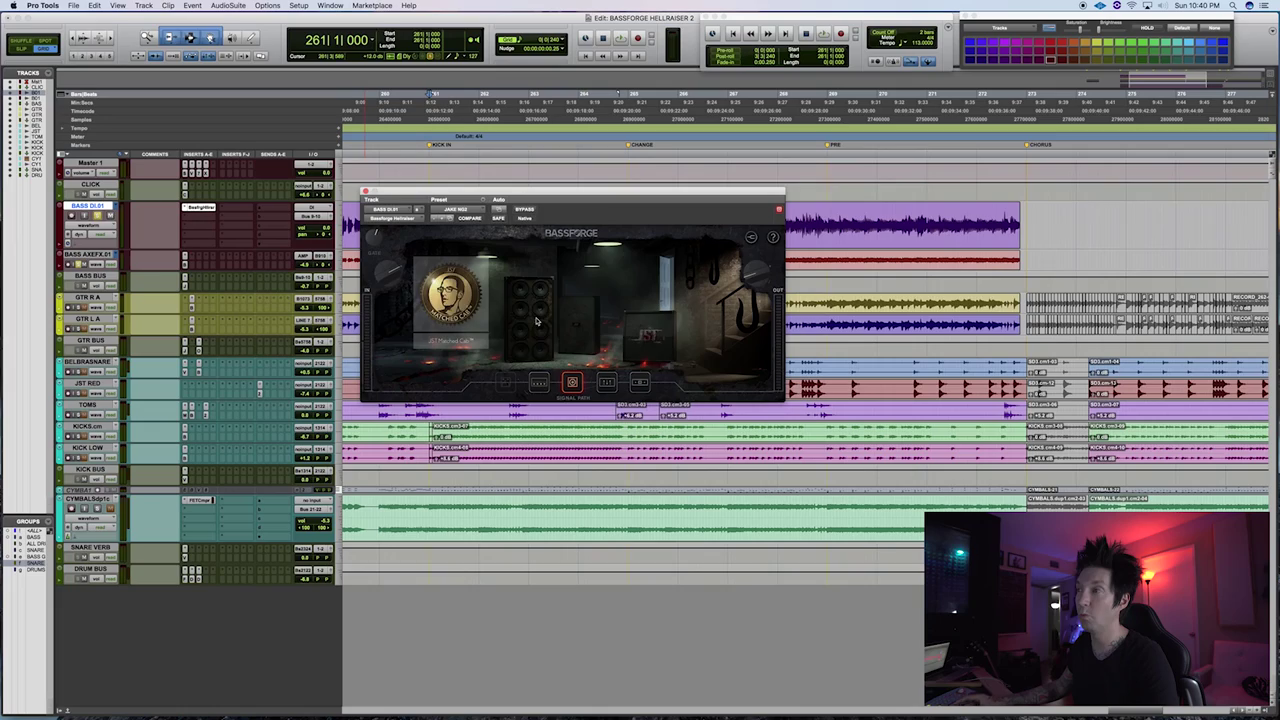
Switch the cabinet to the Ampeg 8x10, unsolo the BASS AXEFX.01 track and start playback
left_click(536, 320)
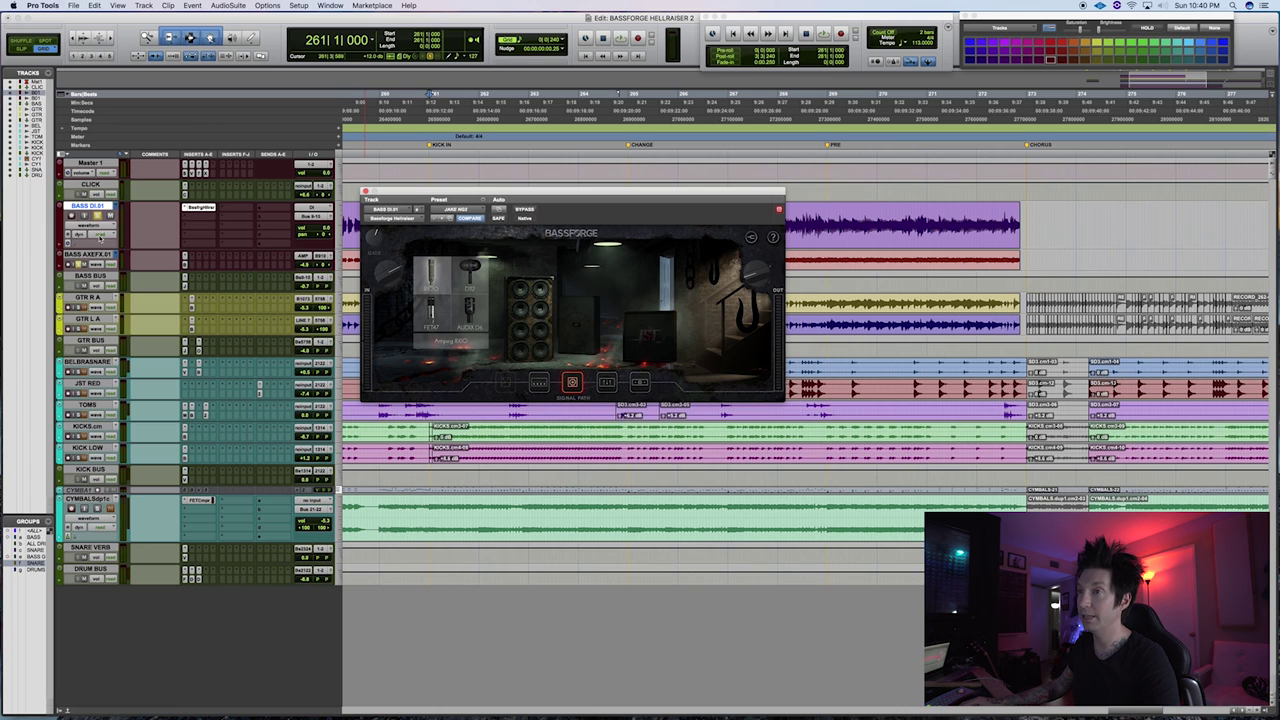
left_click(80, 265)
key("space")
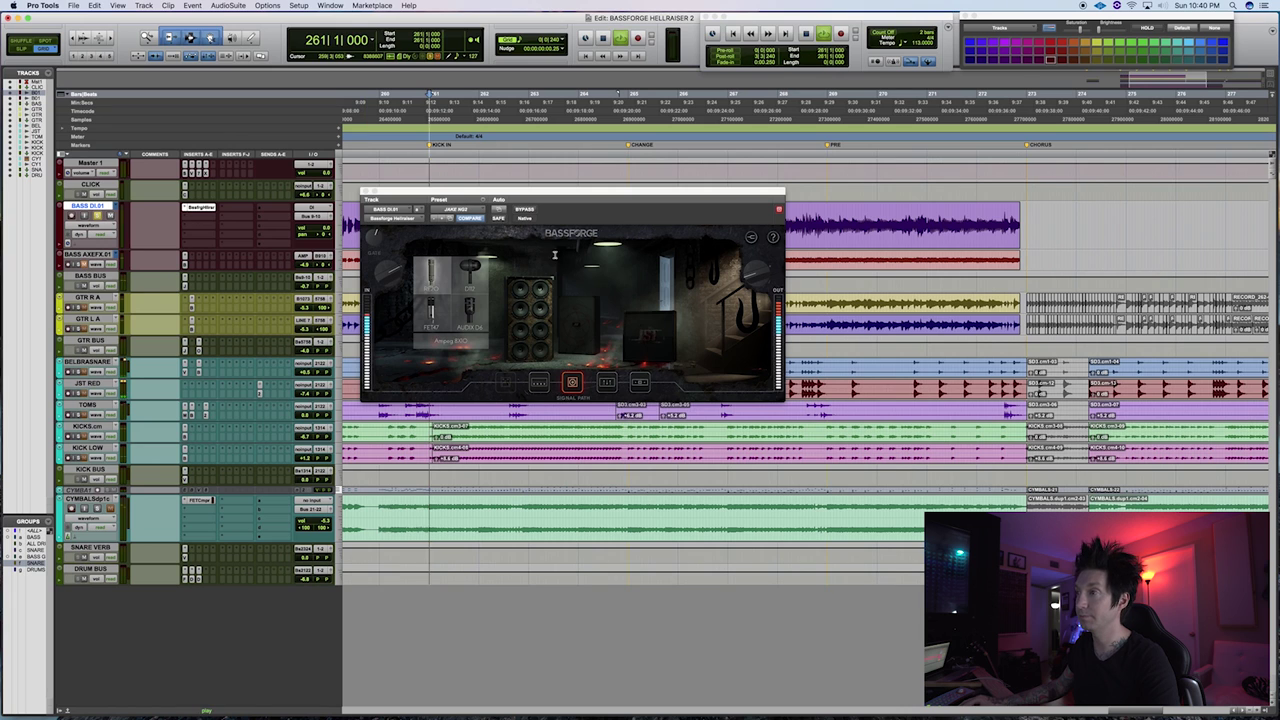
Audition the other microphones on the Ampeg 8x10 cabinet, including the Audix D6 and the FET47
left_click(470, 268)
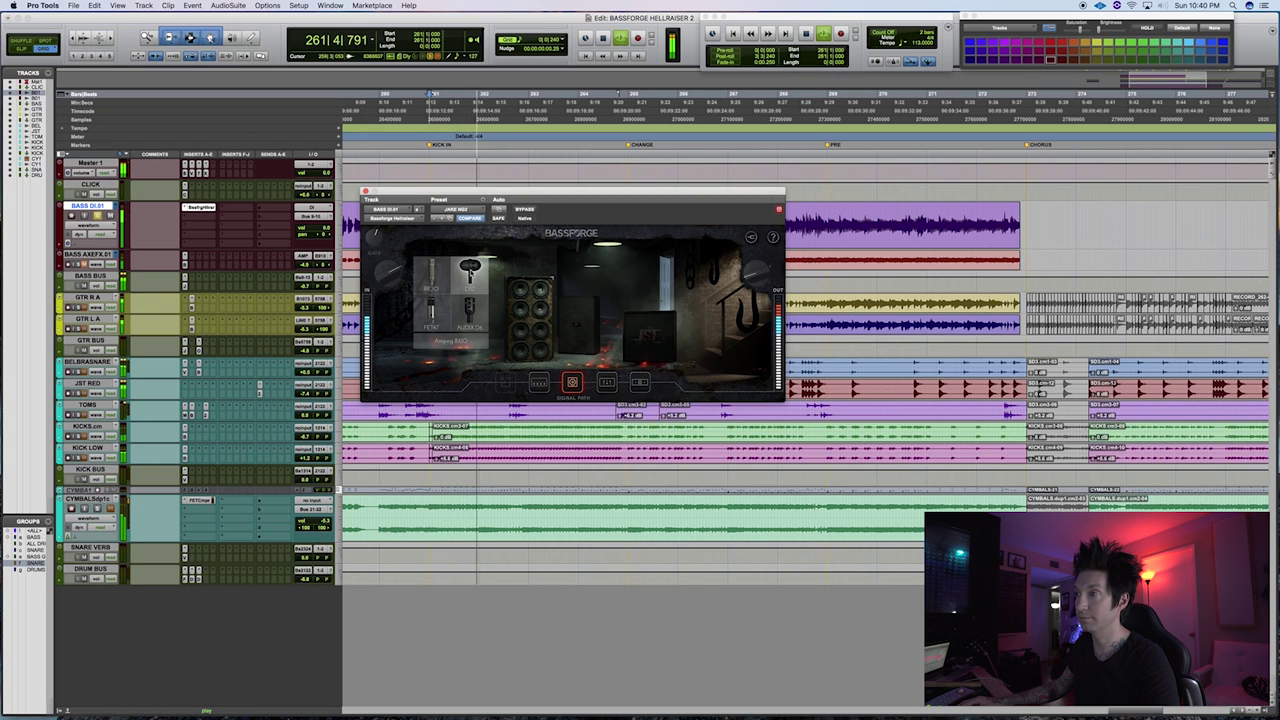
left_click(474, 321)
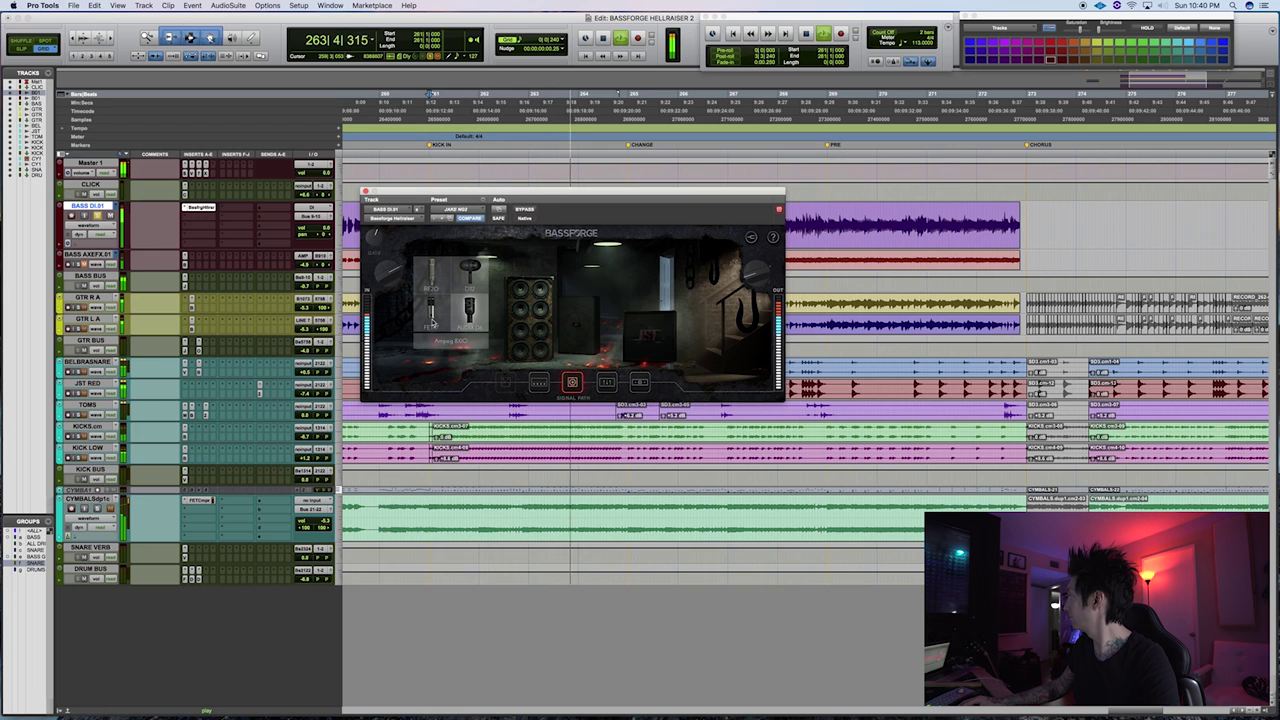
left_click(432, 318)
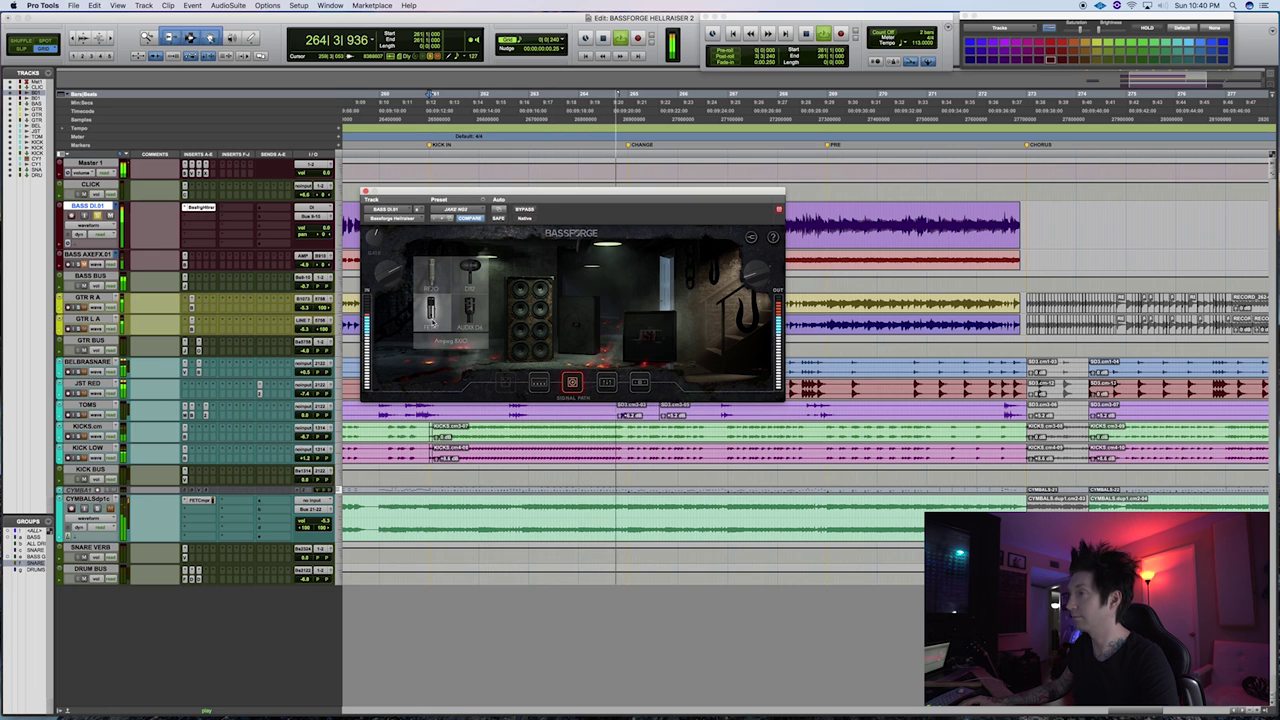
Switch the cabinet to the JST Big Boy 2x15 and audition its microphones during playback
left_click(466, 343)
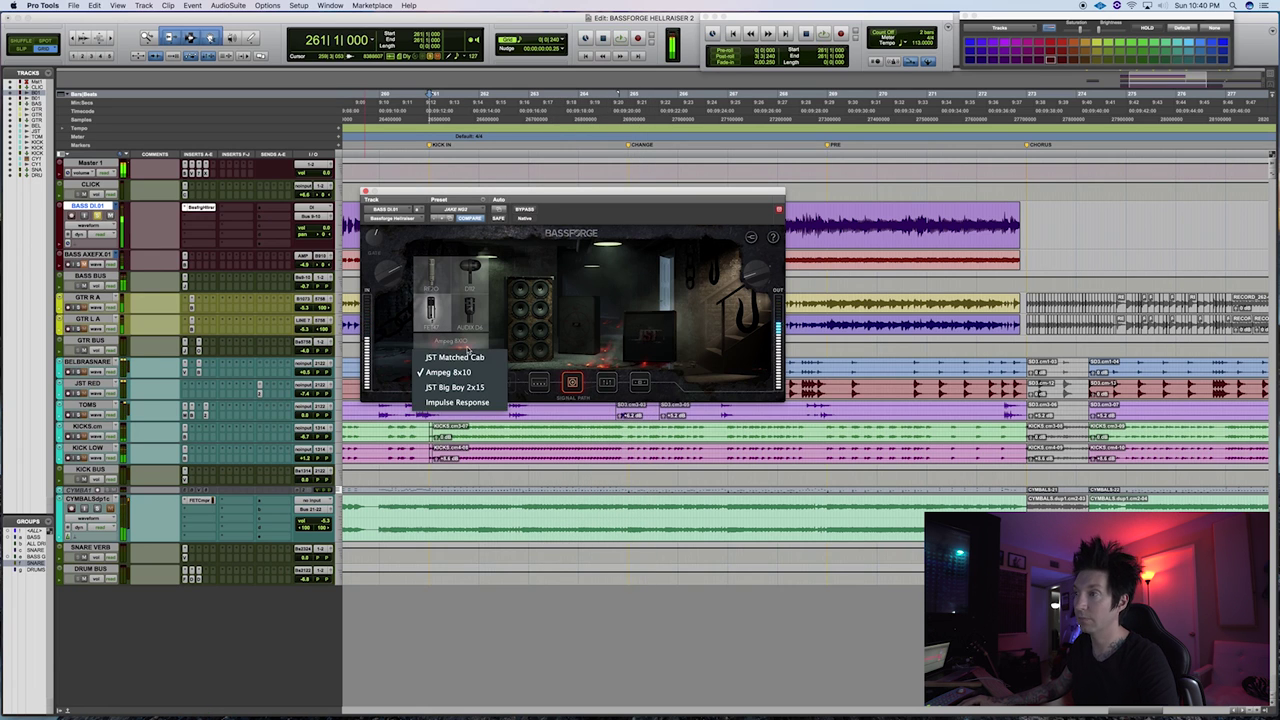
left_click(482, 388)
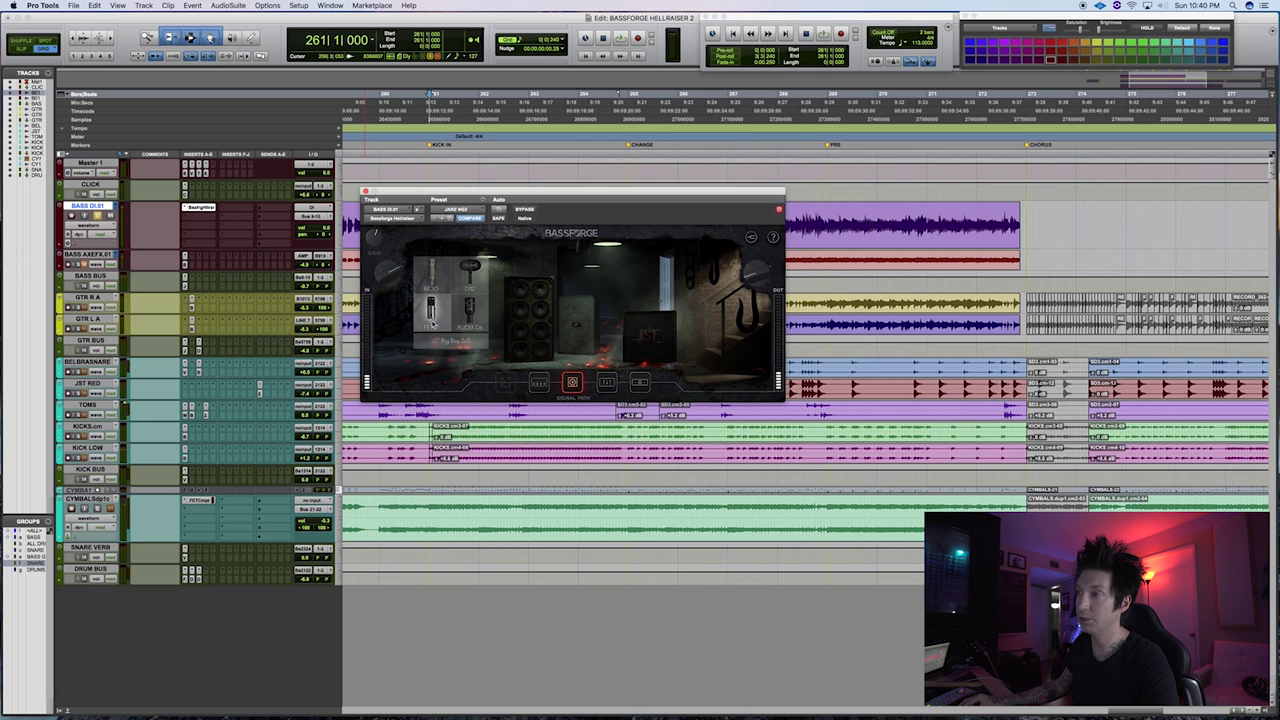
key("space")
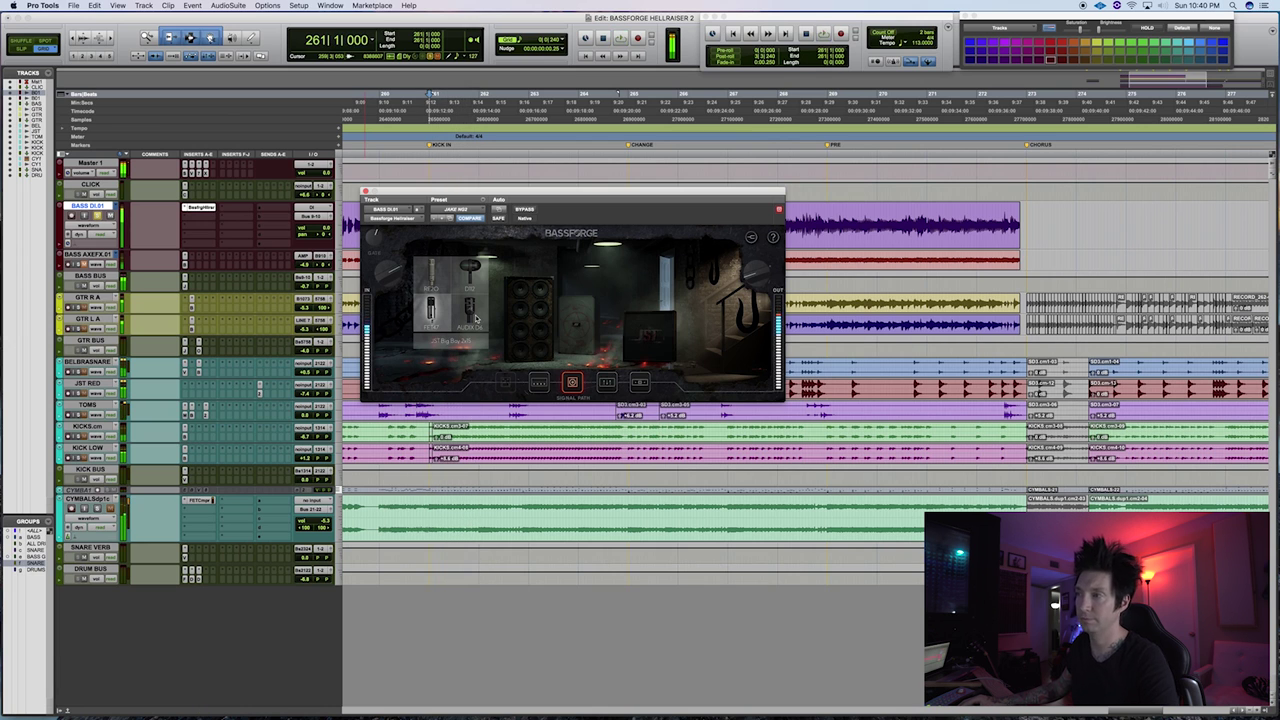
key("space")
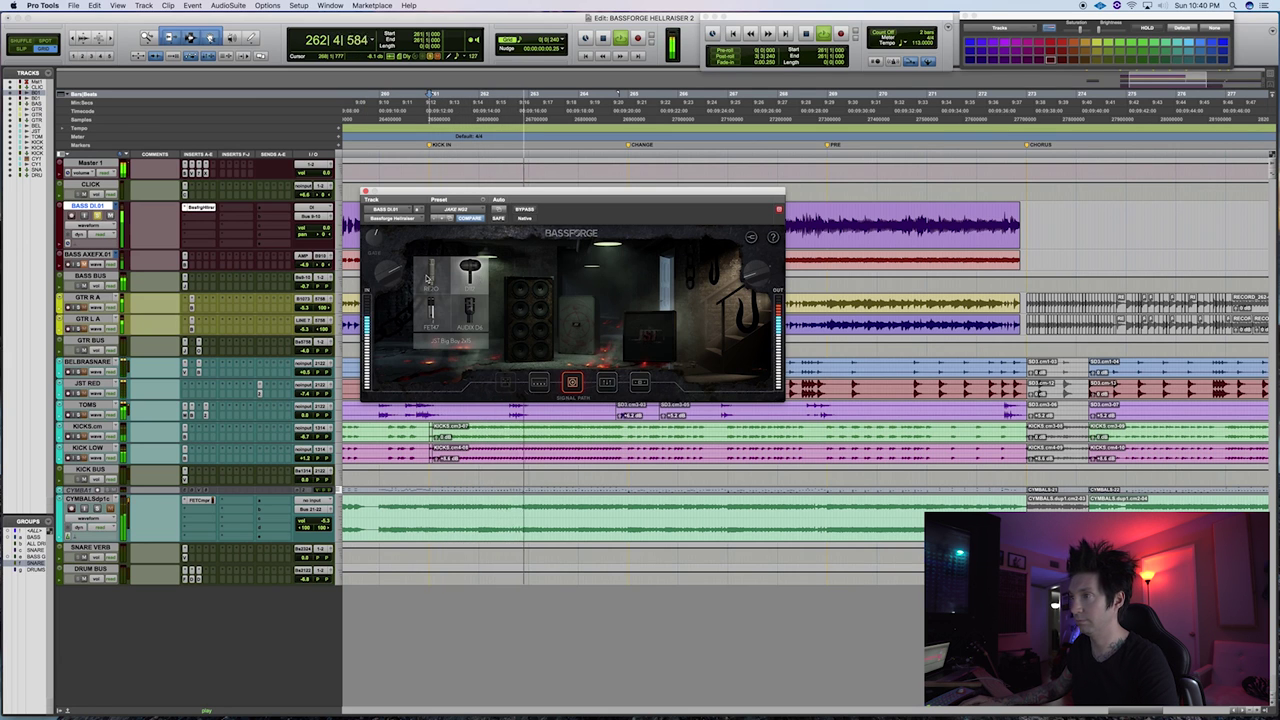
left_click(428, 278)
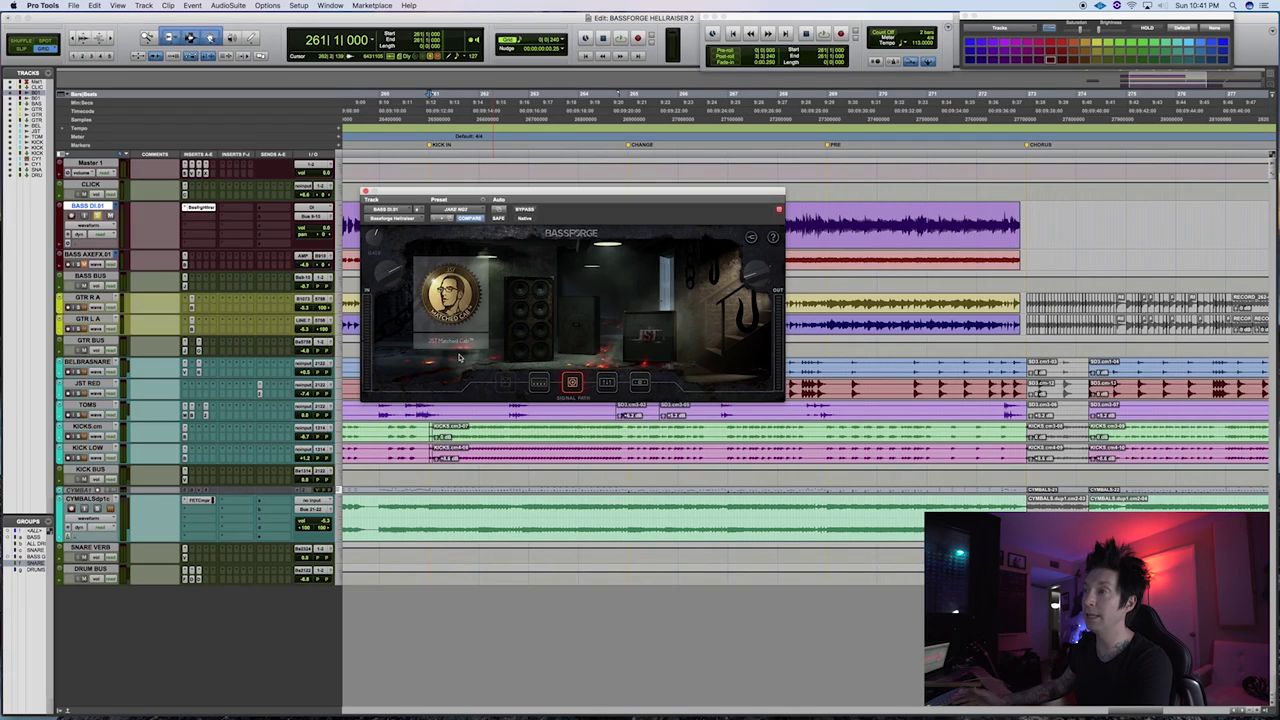
Reload the JAKE NG2 preset in the Hellraiser and look over the list of available presets
left_click(440, 210)
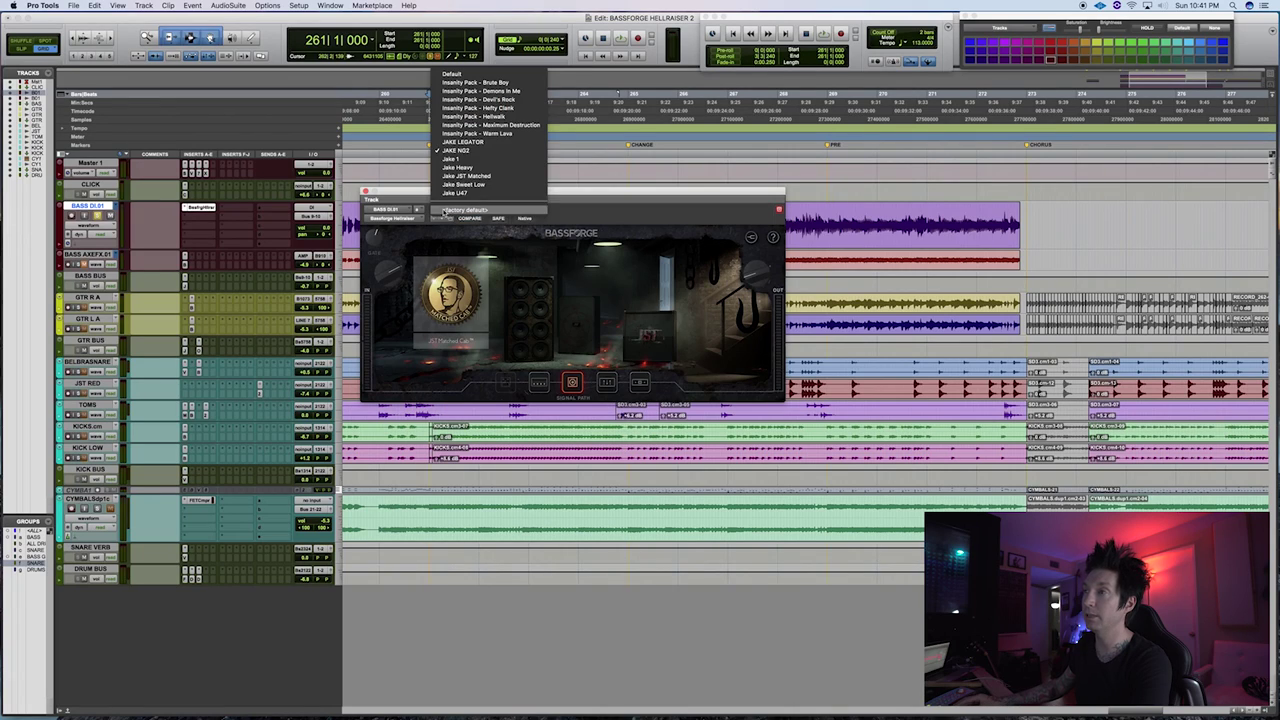
left_click(466, 150)
left_click(477, 215)
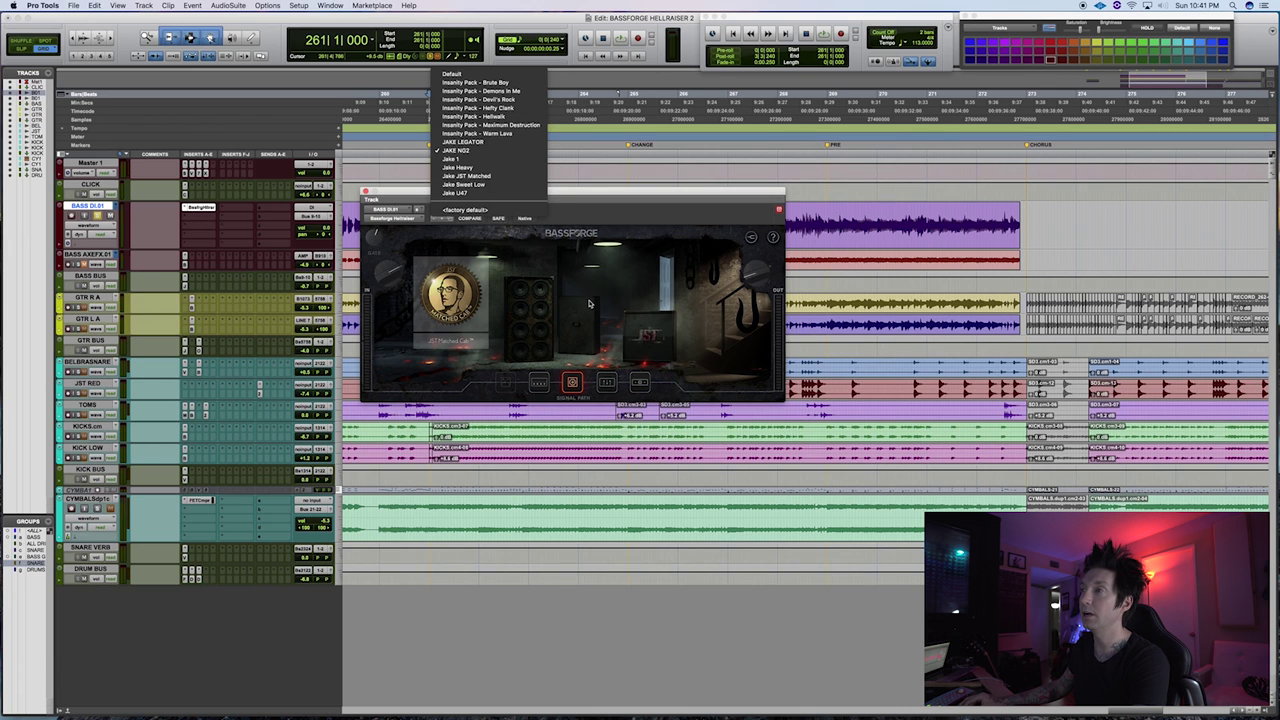
left_click(585, 194)
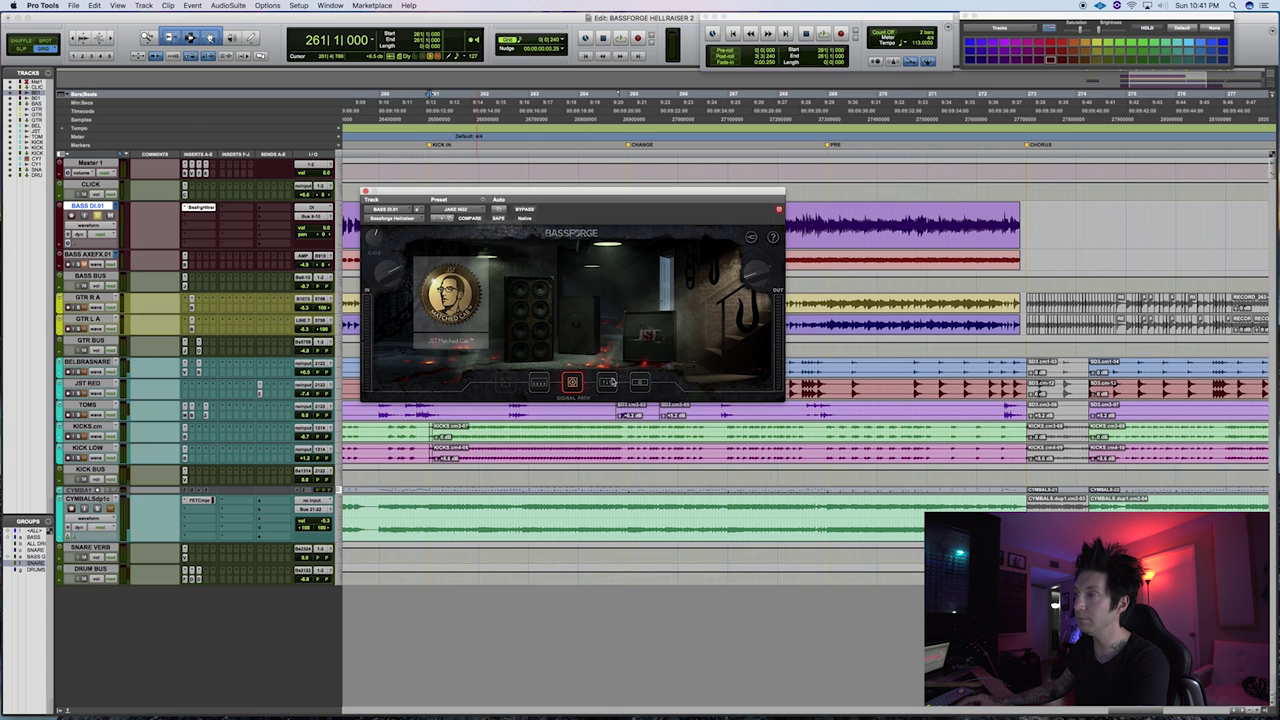
Show the Hellraiser's Parametric EQ and its dual-bank compressor, and reposition the plugin window
left_click(610, 382)
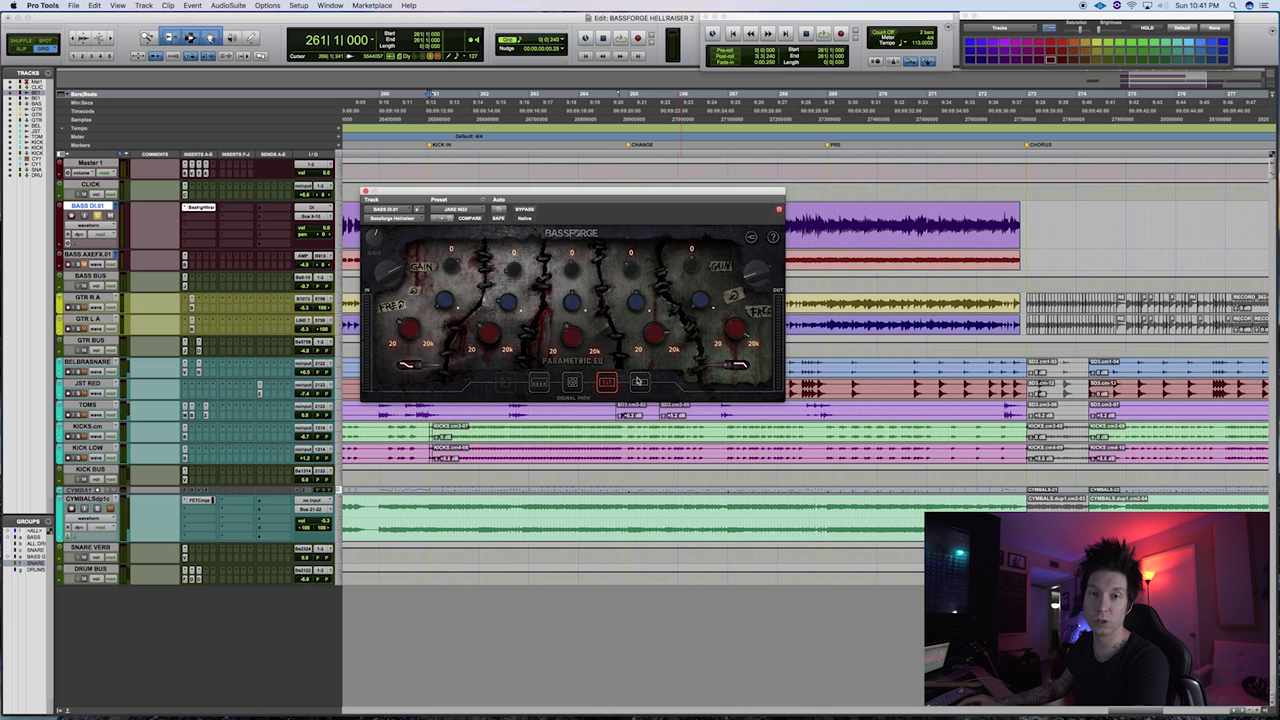
left_click(638, 381)
left_click_drag(571, 194, 553, 188)
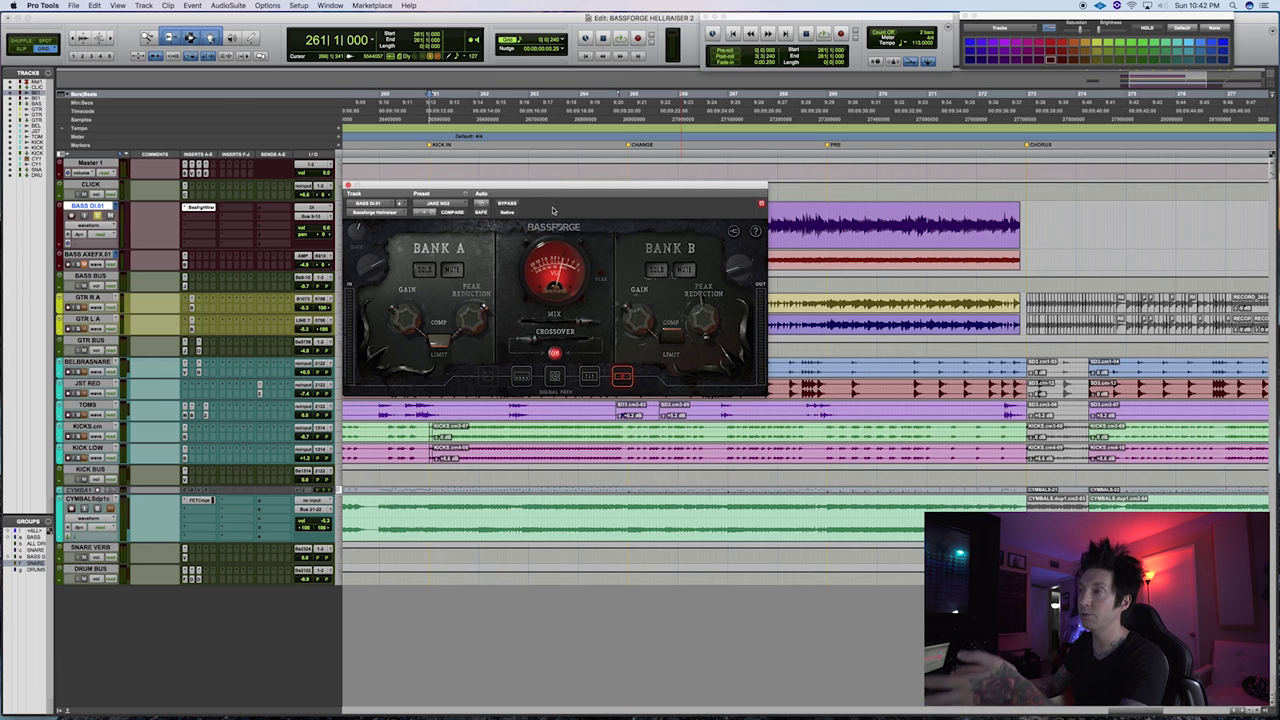
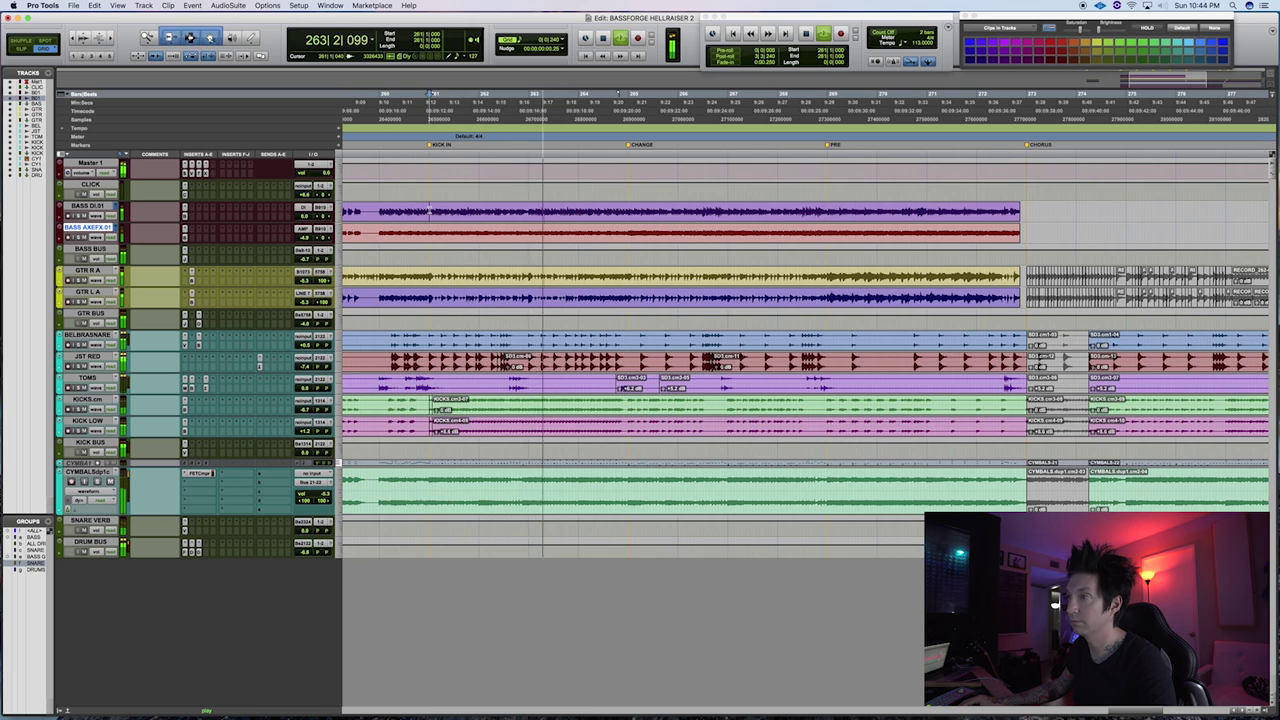
Raise the volume of the BASS BUS track and restart playback to hear the bass in the mix
left_click(306, 258)
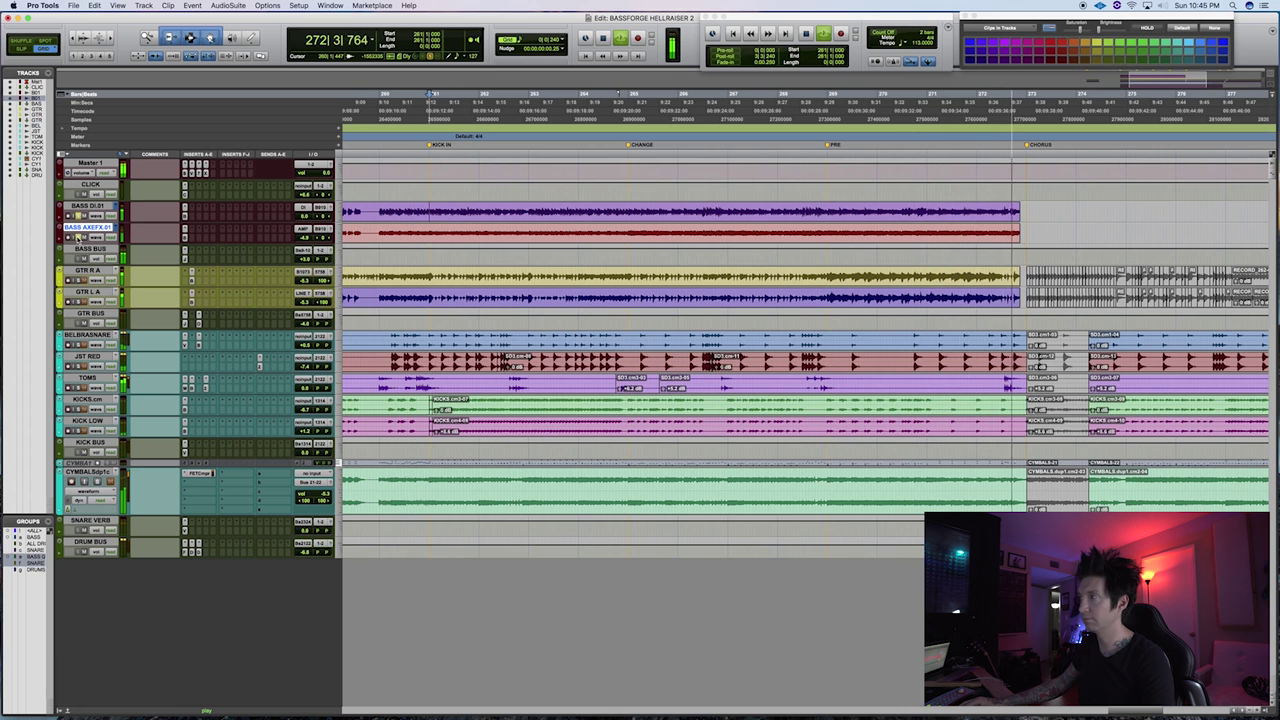
key("space")
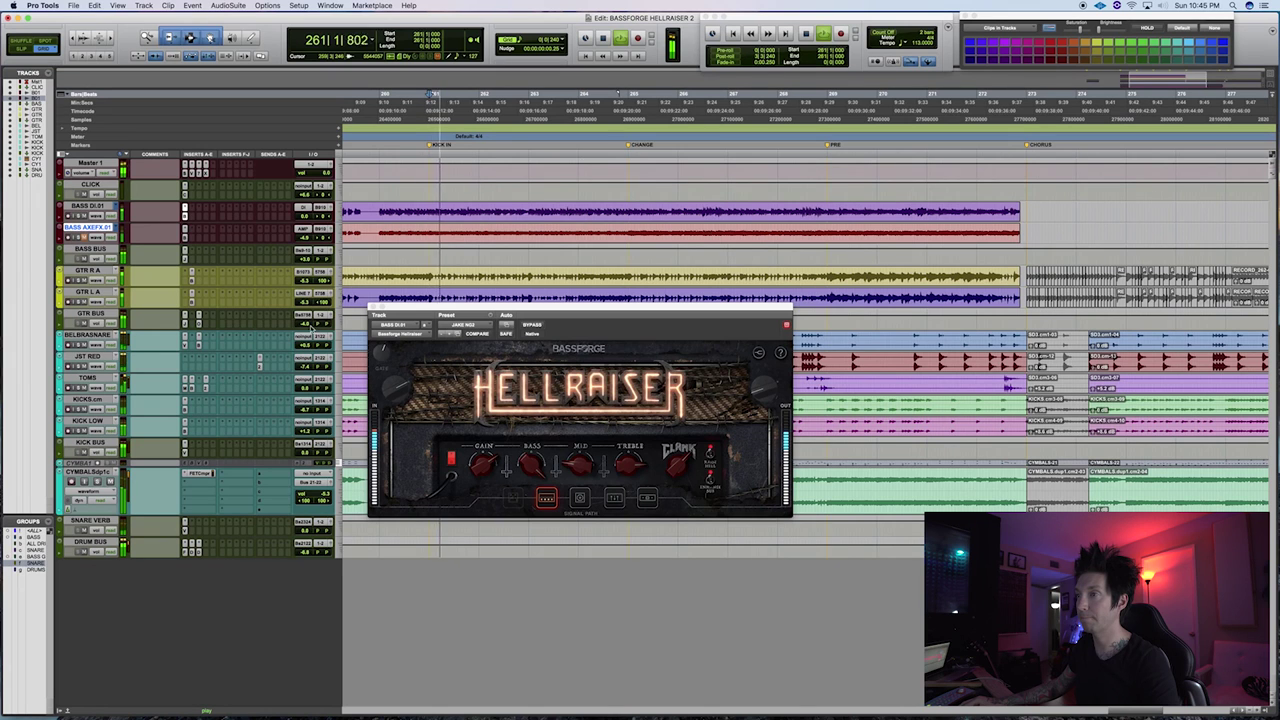
Lower the GTR BUS volume during playback and reposition the Hellraiser plugin window
left_click(308, 323)
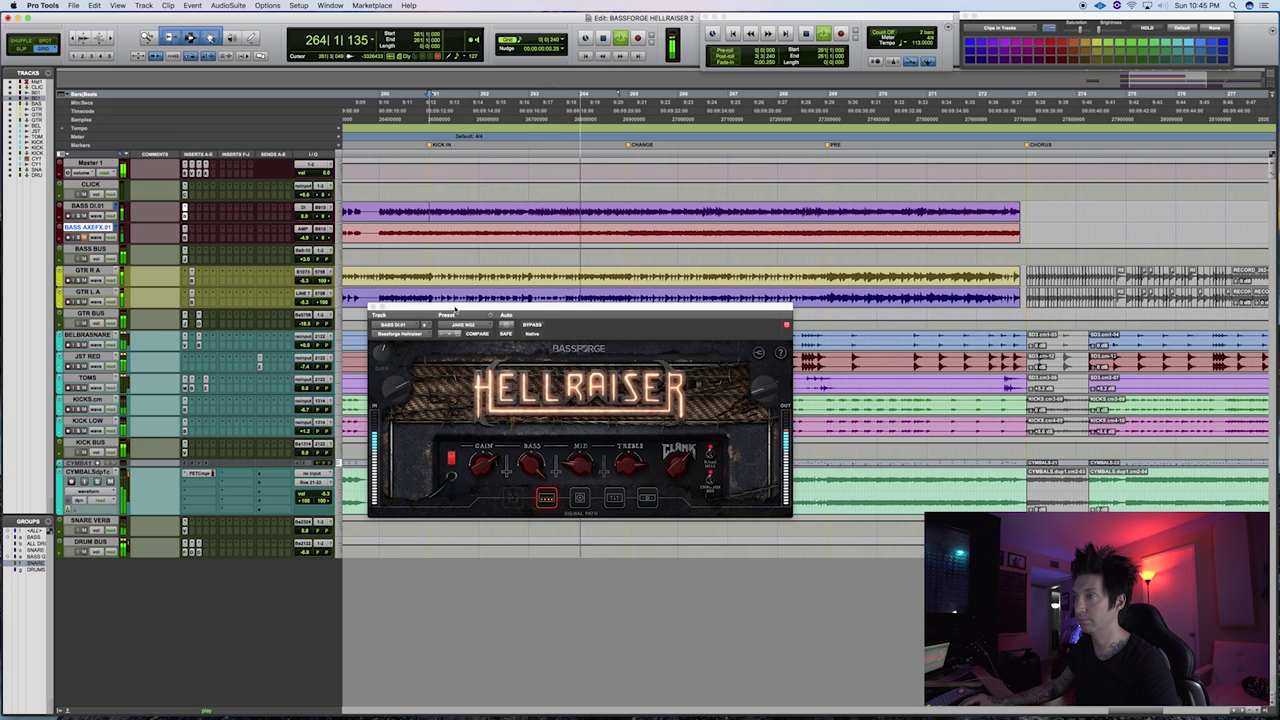
left_click_drag(456, 309, 448, 295)
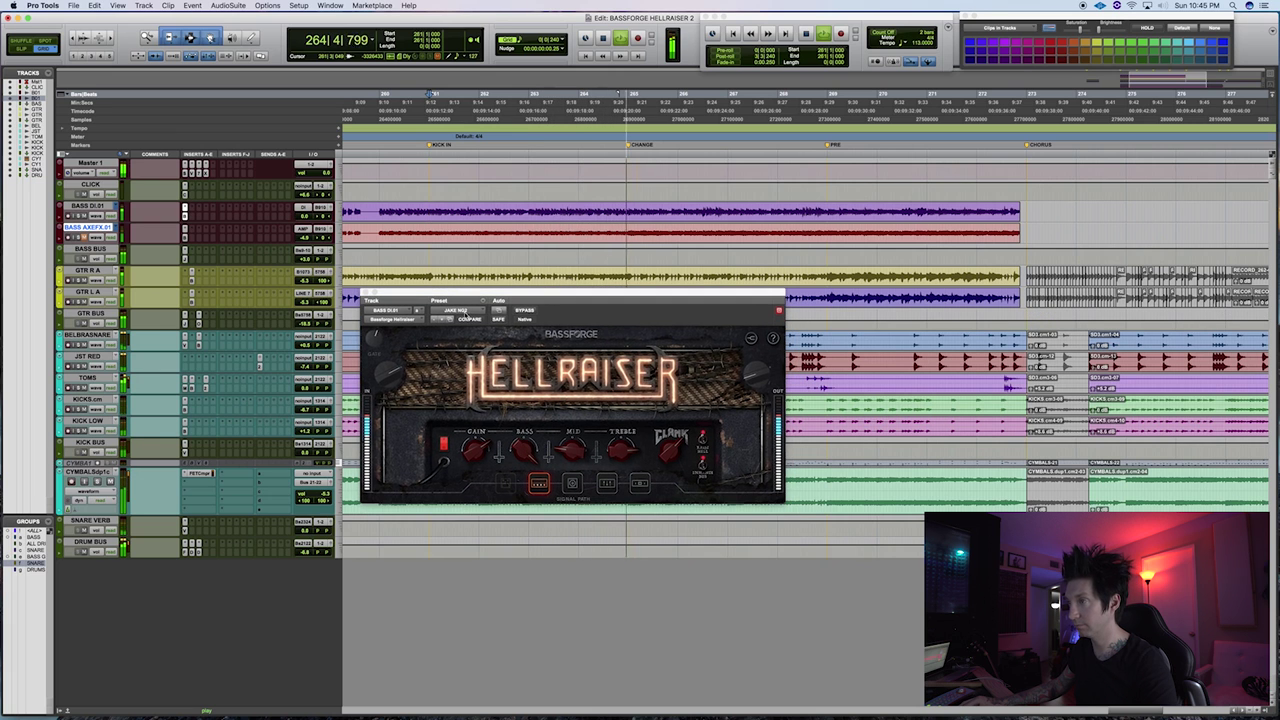
Load the Insanity Pack - Devil's Rock preset and lower the plugin's output level
left_click(456, 310)
left_click(479, 201)
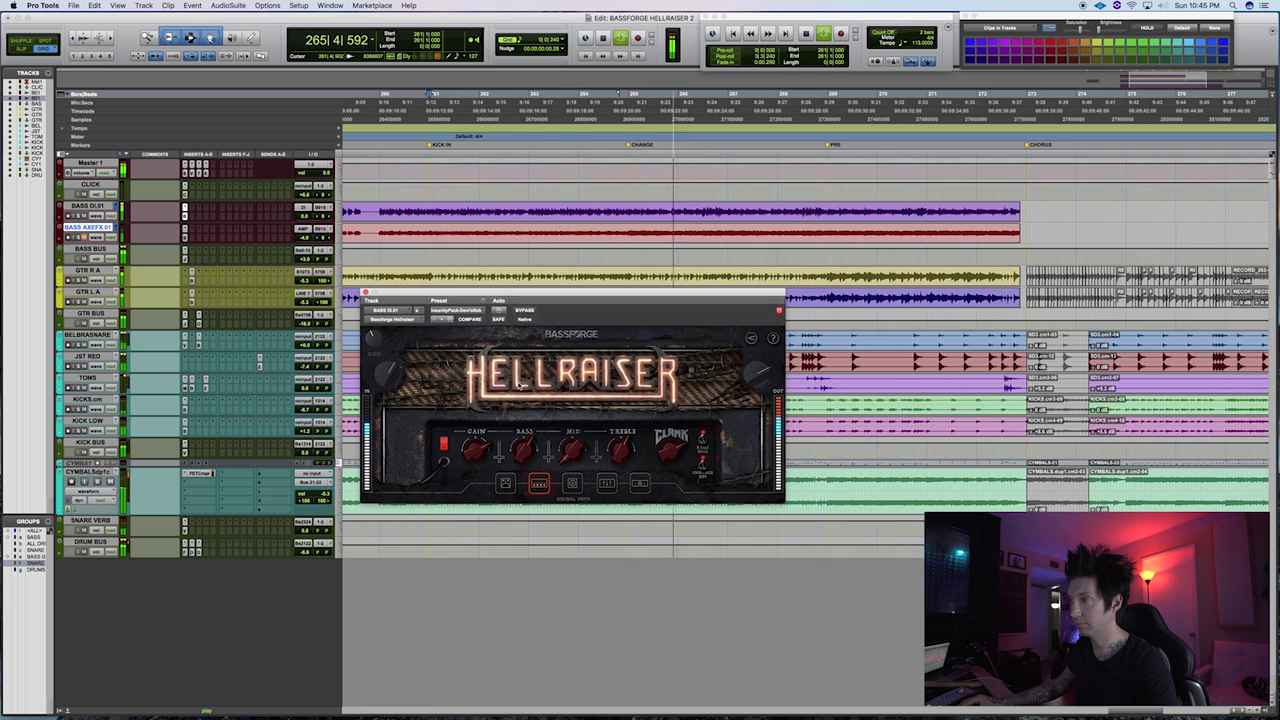
left_click_drag(748, 397, 748, 404)
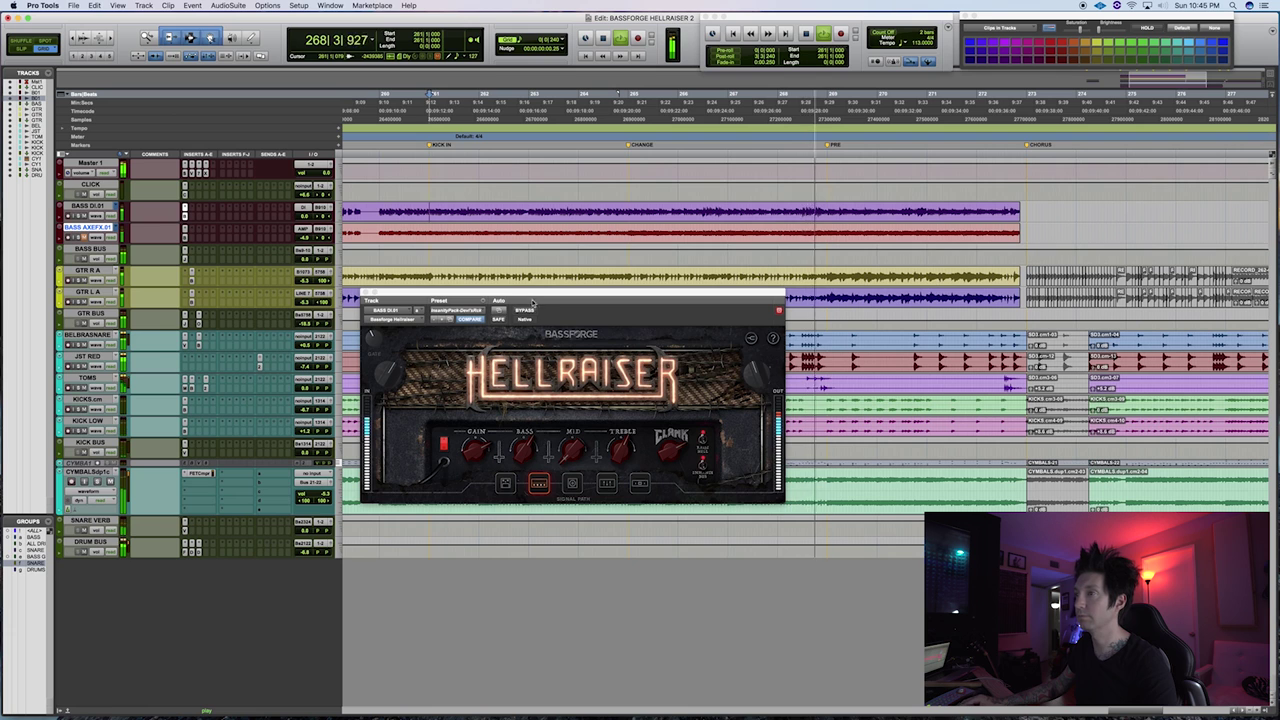
left_click_drag(534, 297, 530, 291)
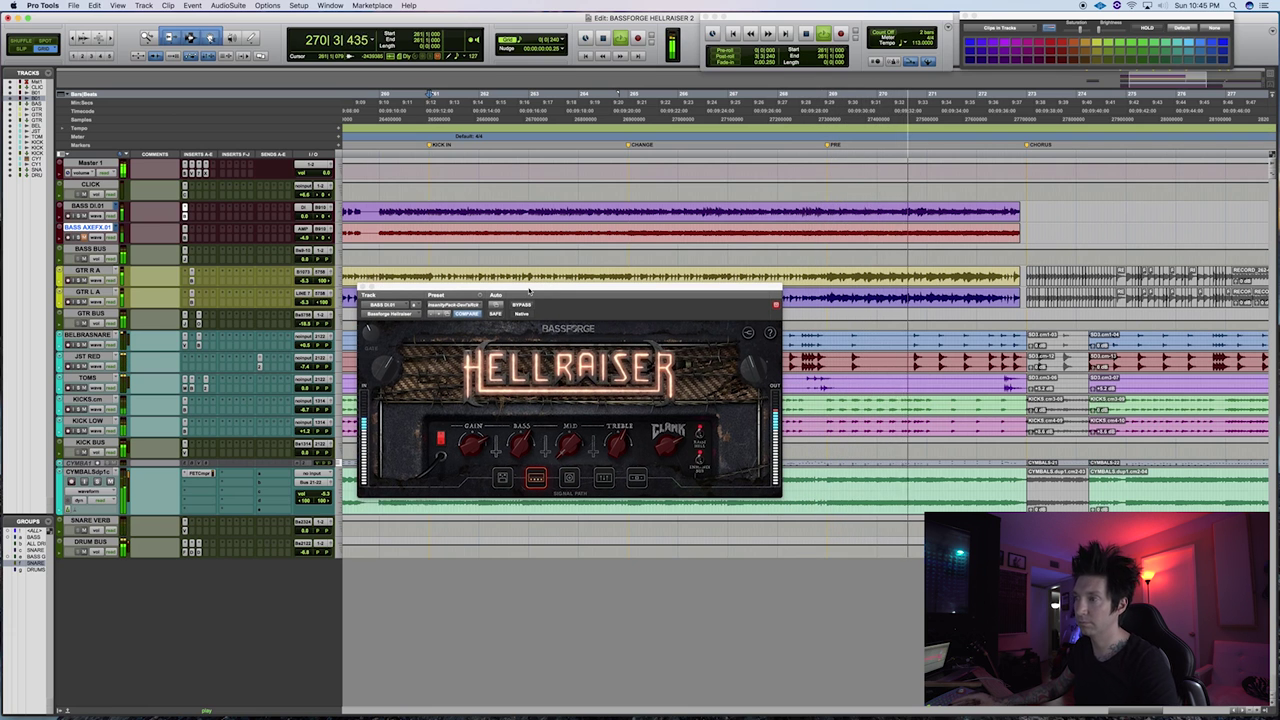
Look through the preset's cabinet, EQ, compressor and Demon Fuzz pedal sections during playback
left_click(569, 478)
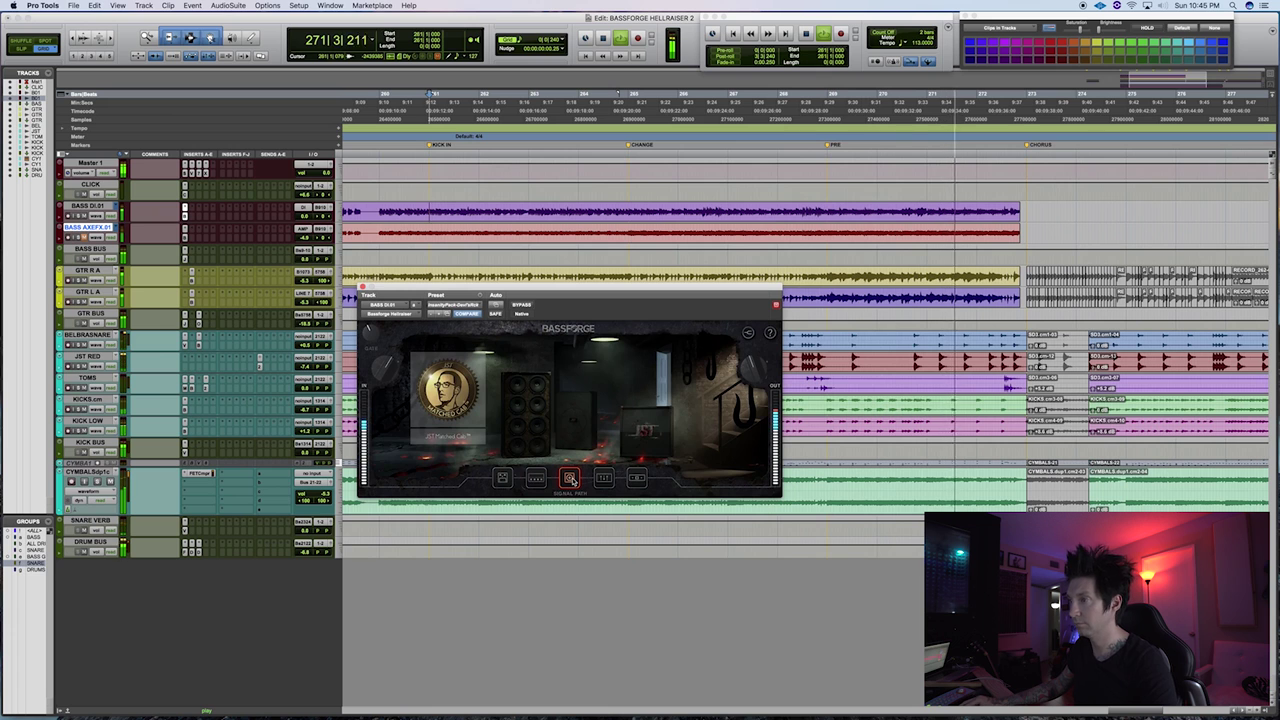
left_click(605, 478)
left_click(636, 478)
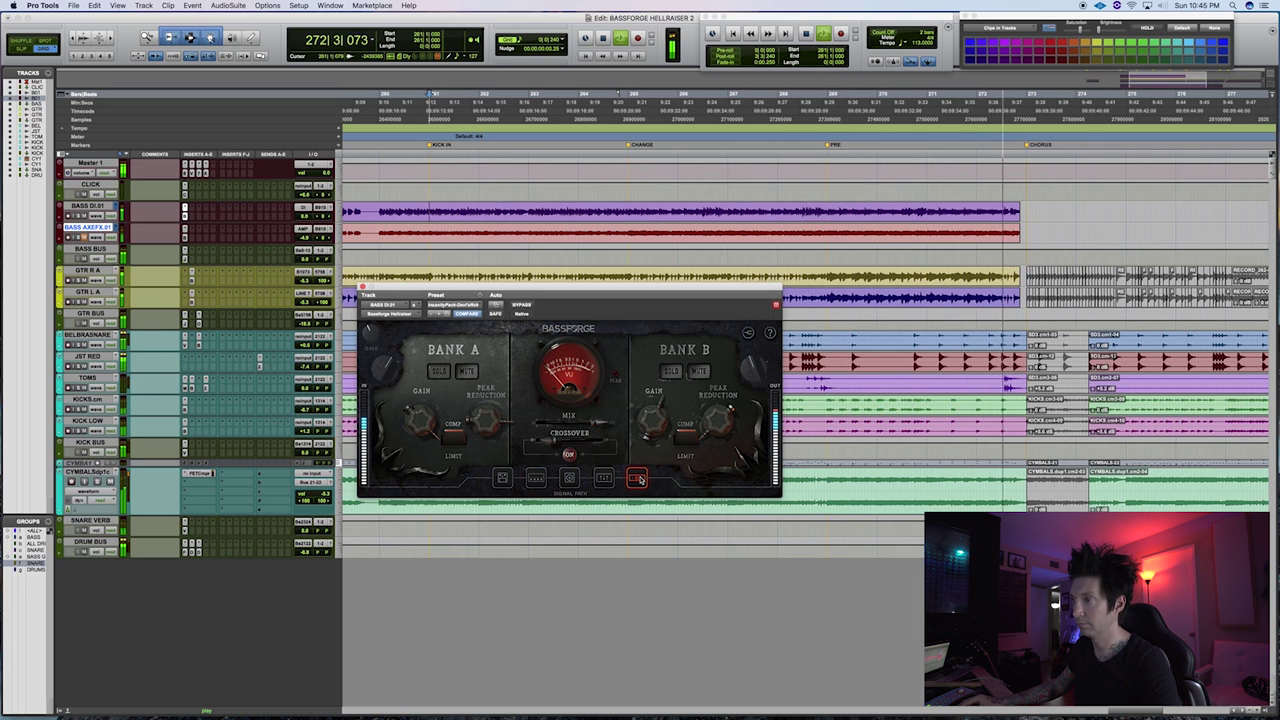
left_click(502, 478)
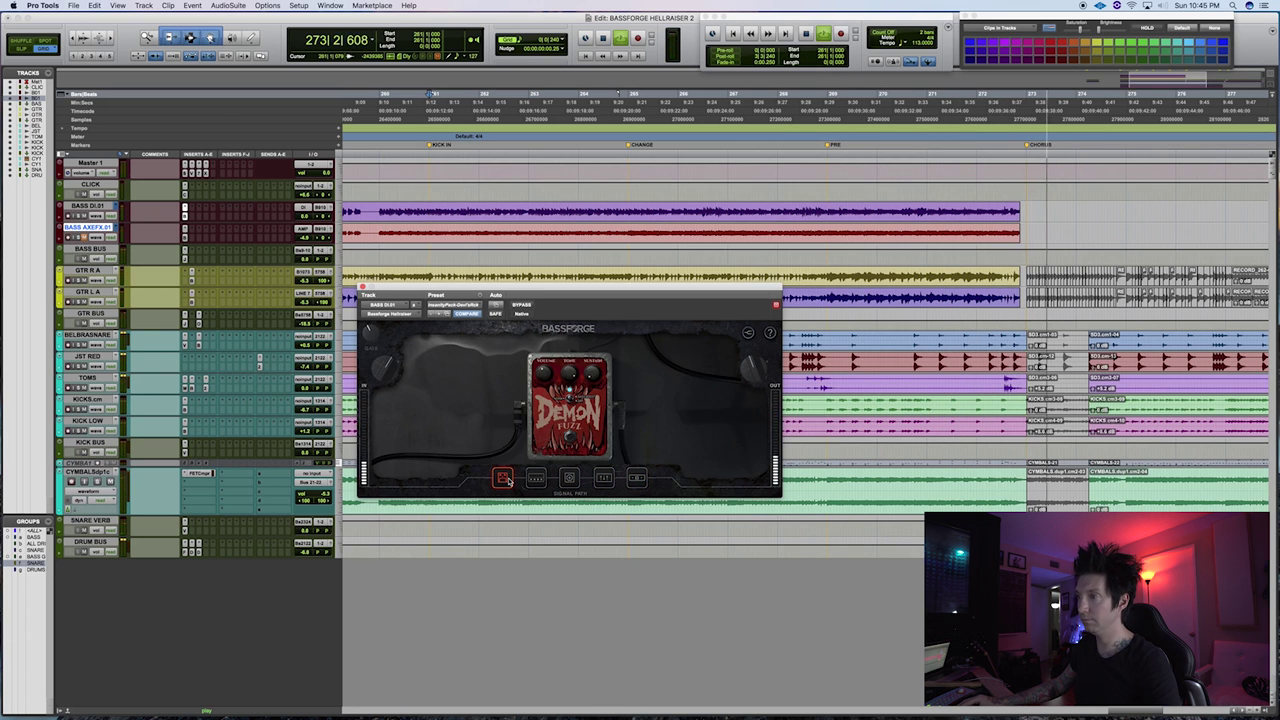
Compare the bass with the Demon Fuzz pedal bypassed and engaged, restarting playback between auditions
key("space")
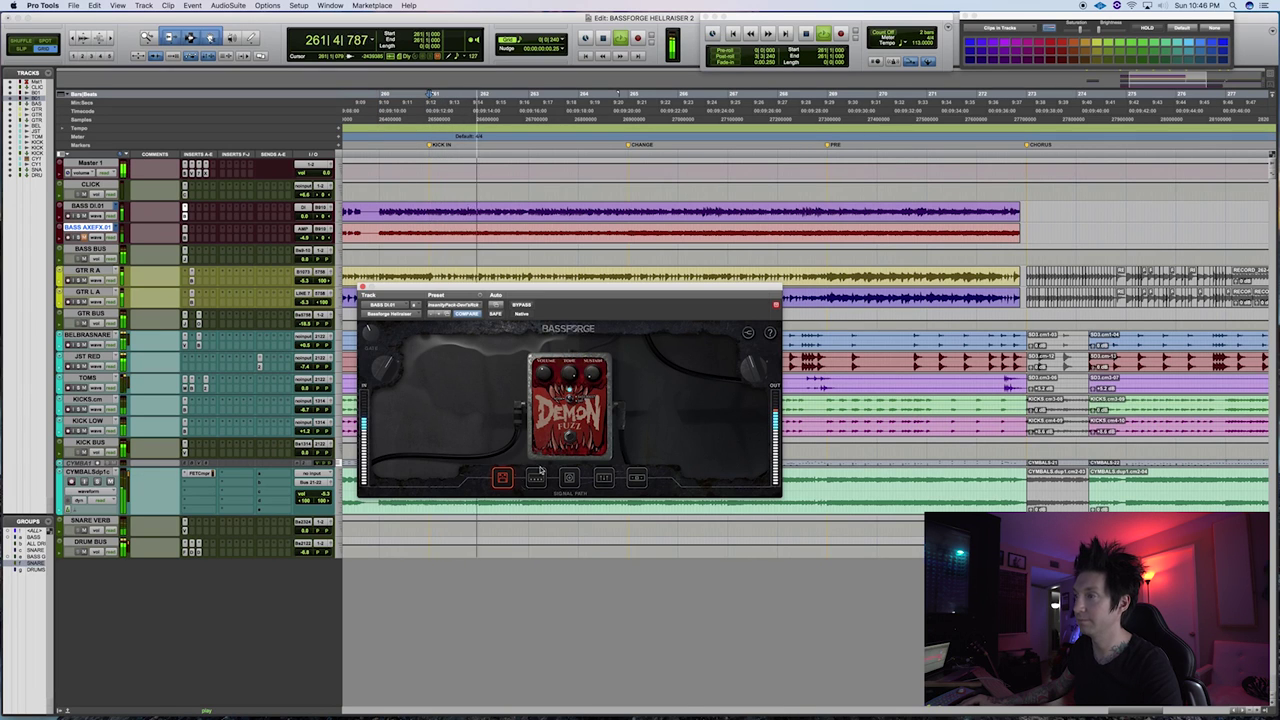
key("space")
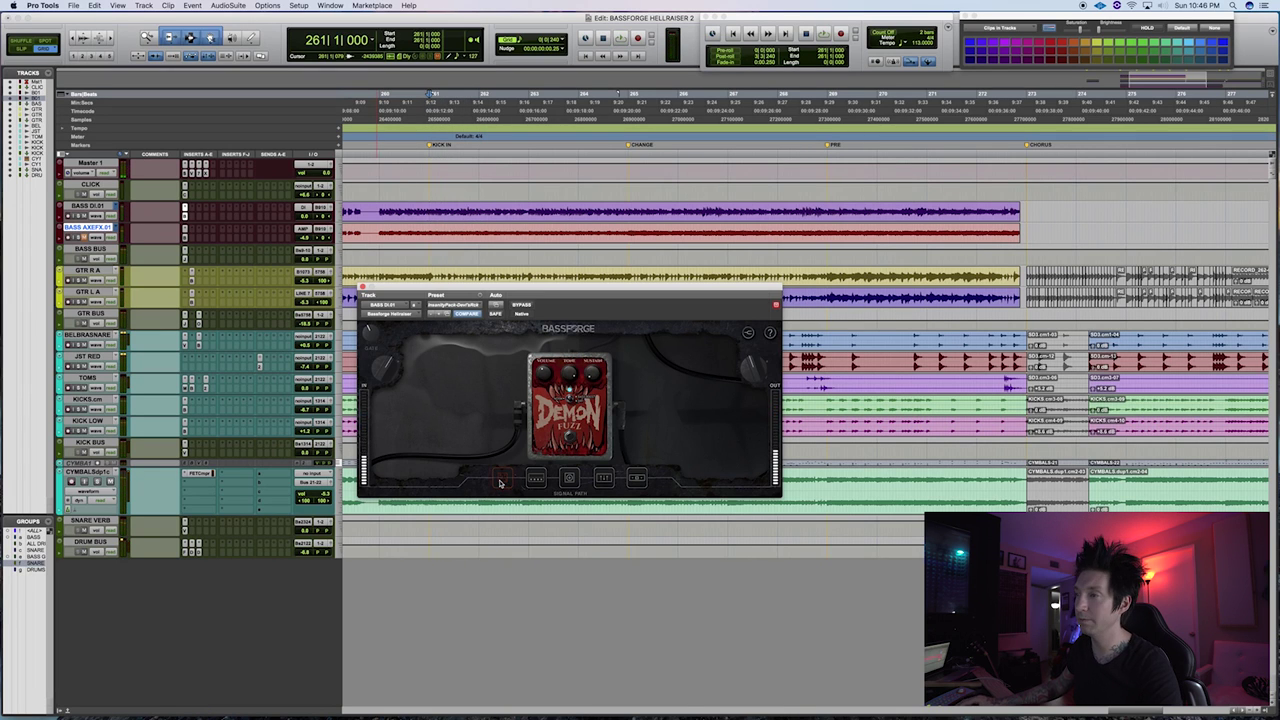
key("space")
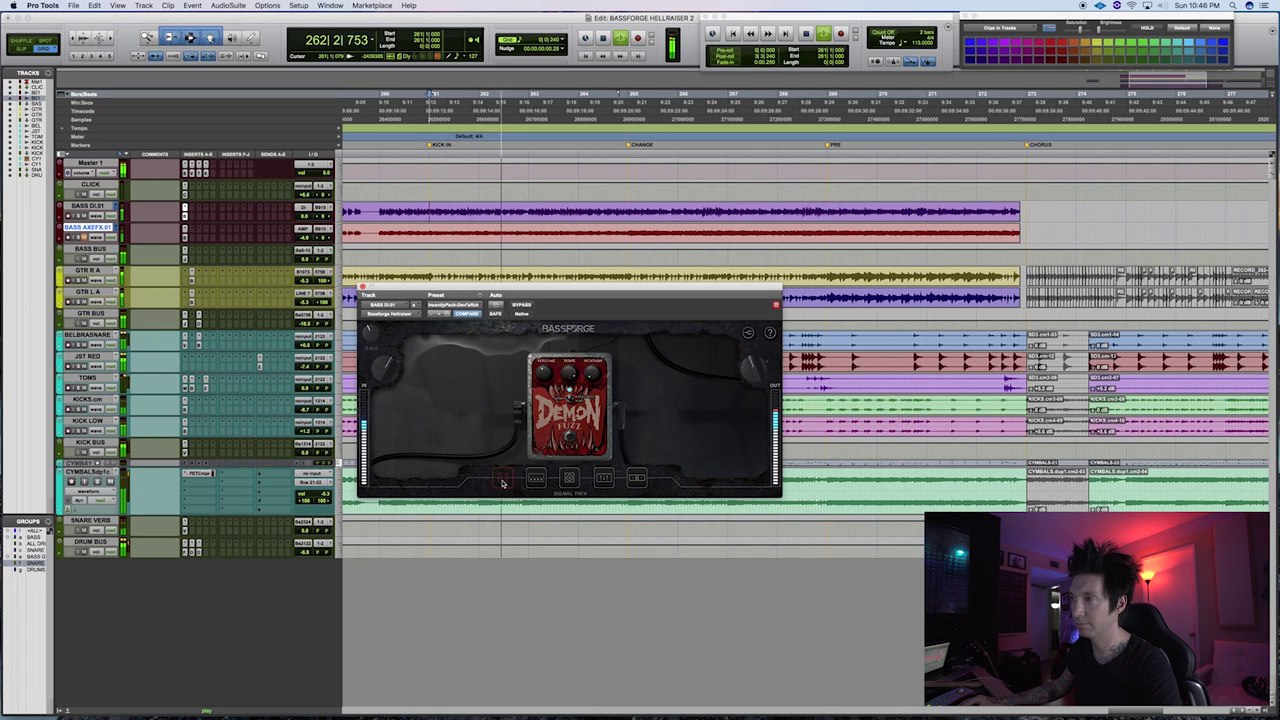
key("space")
left_click(503, 478)
key("space")
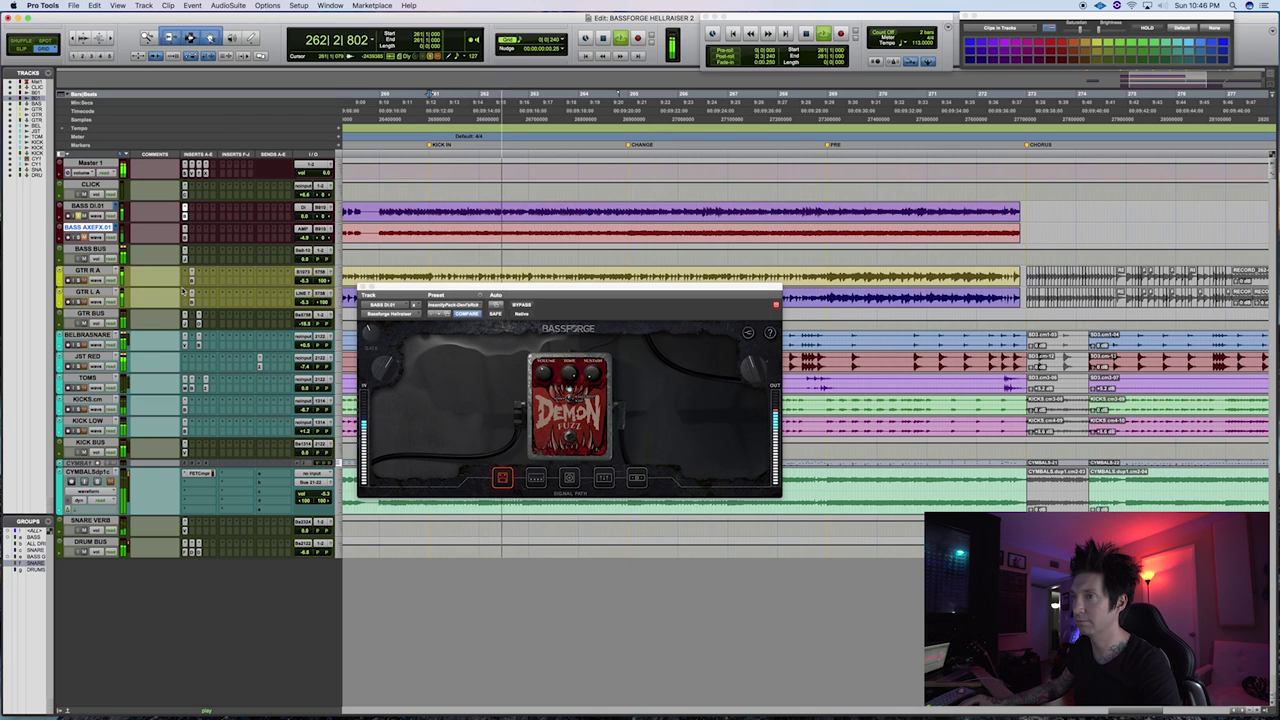
Examine the Hellraiser amp's tone controls on the soloed bass and restart playback
left_click(537, 478)
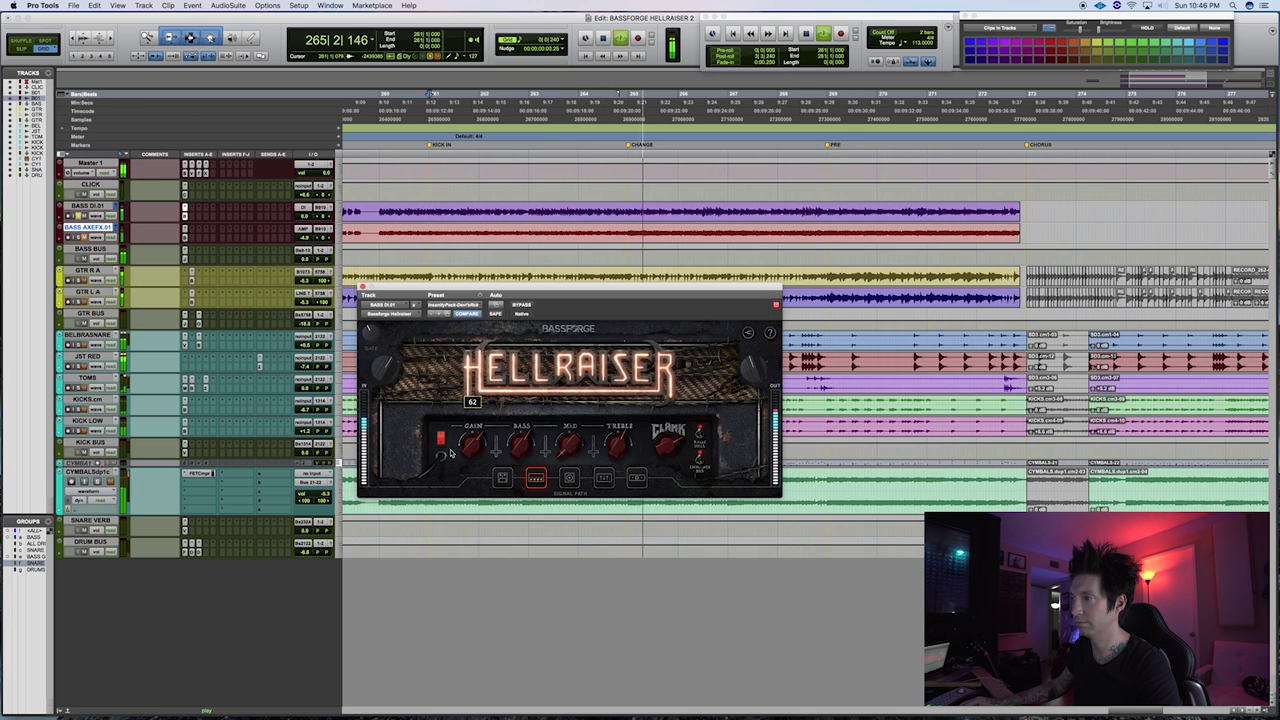
left_click_drag(583, 355, 586, 416)
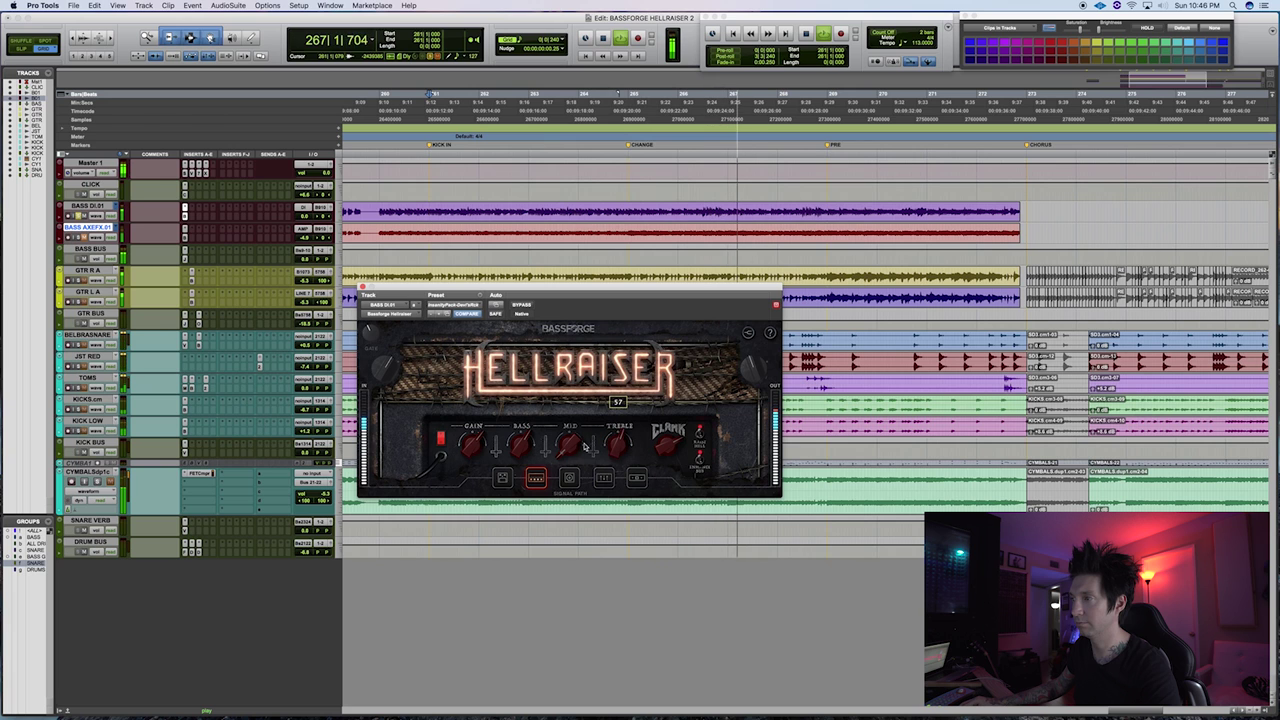
left_click_drag(659, 459, 655, 431)
key("space")
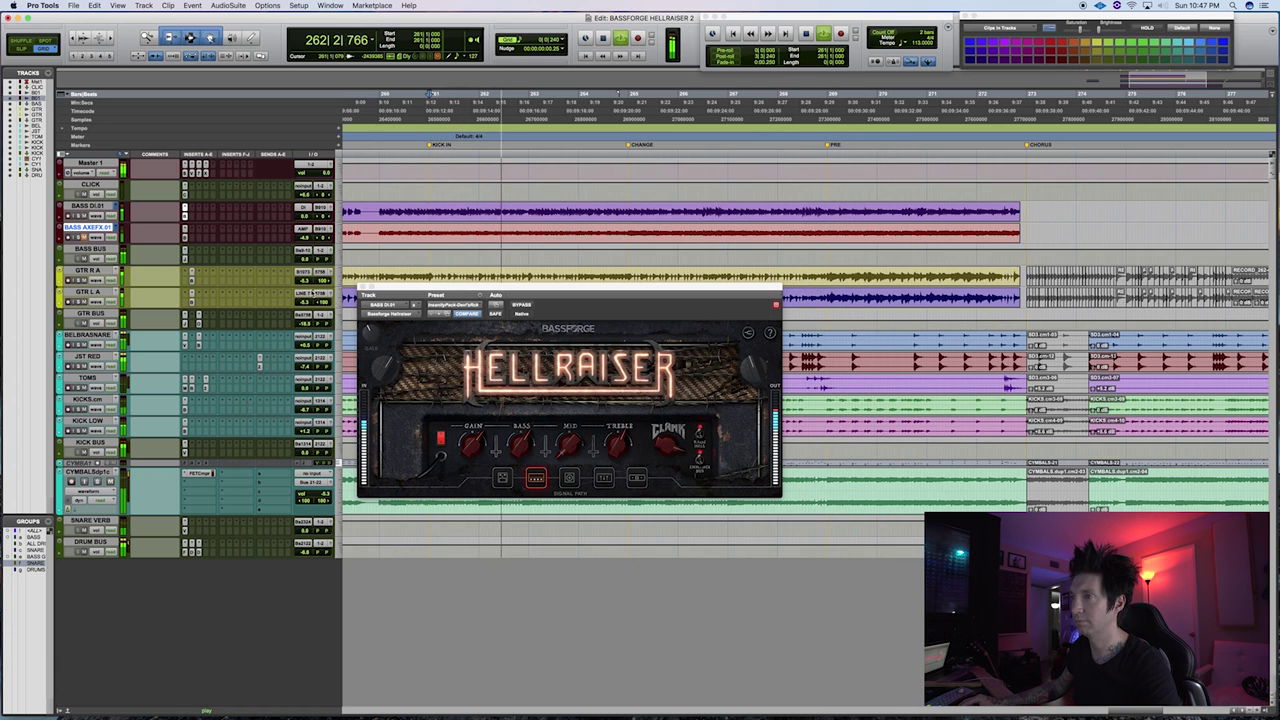
Raise the GTR BUS volume to -3.3 dB while the mix plays
left_click_drag(302, 322, 302, 315)
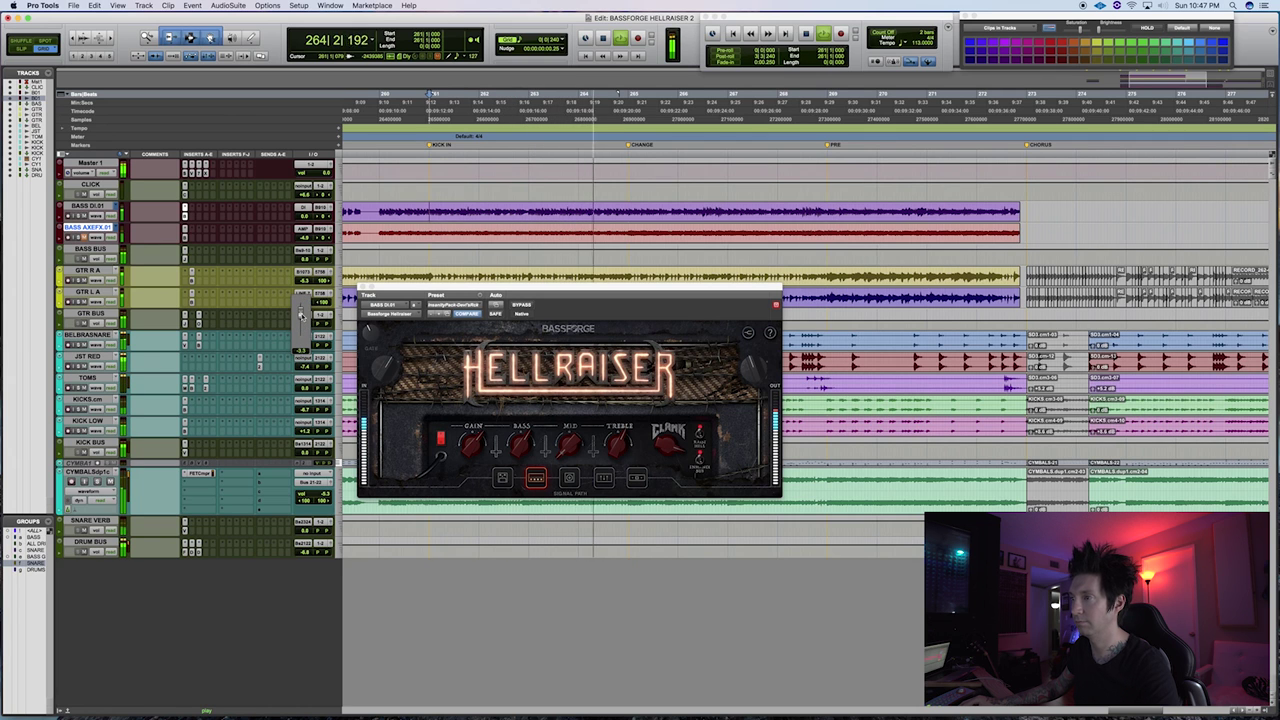
left_click_drag(300, 315, 301, 316)
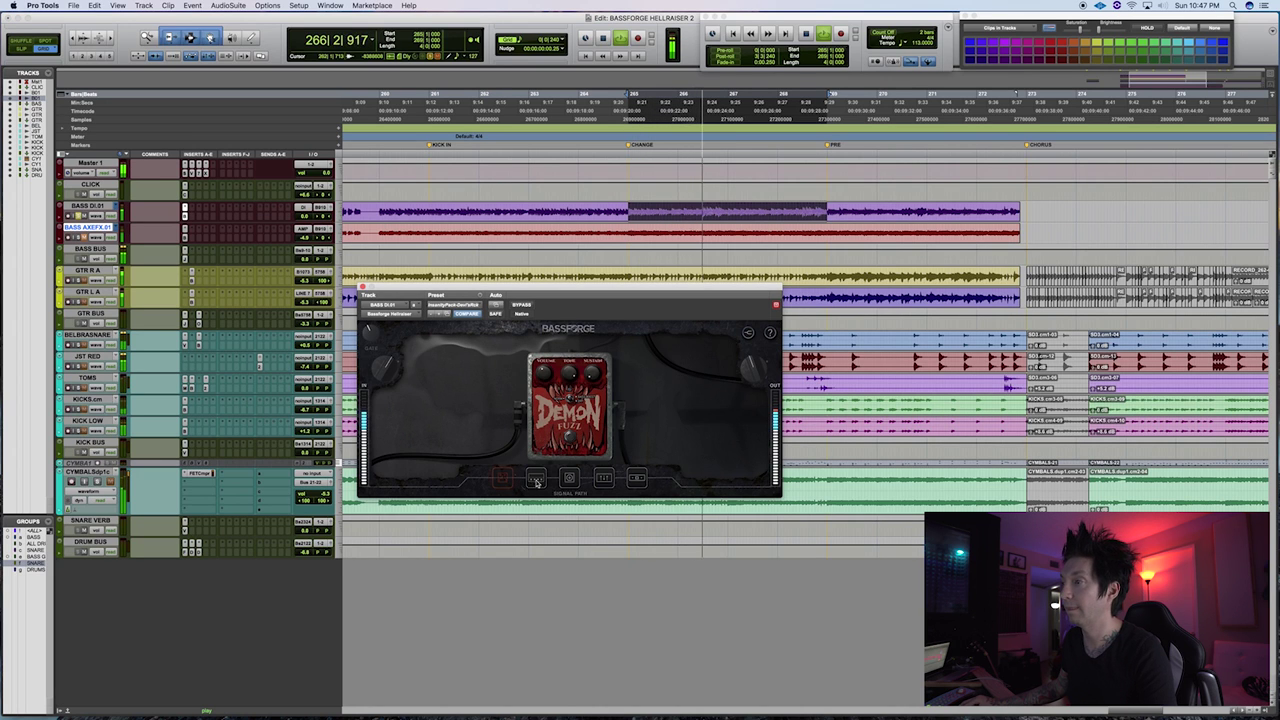
Switch the cabinet to the Ampeg 8x10 and select its FET47 microphone
left_click(569, 478)
left_click(521, 415)
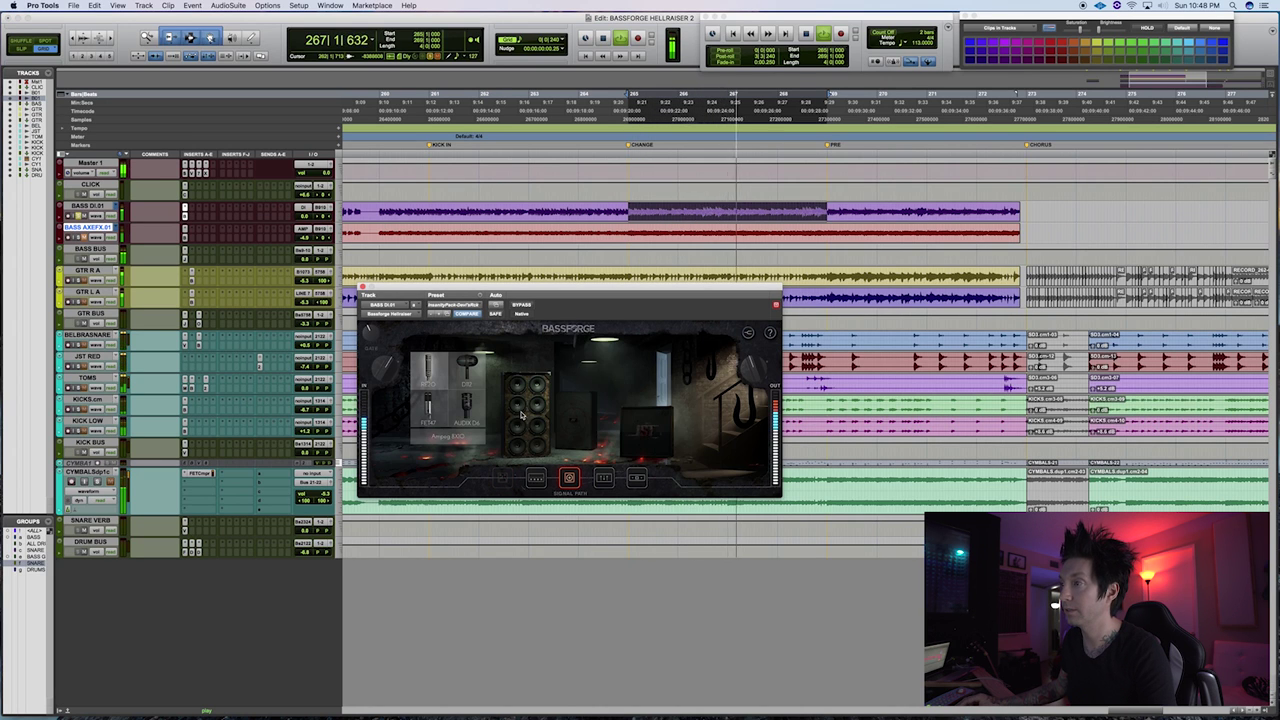
left_click(443, 403)
Review the amp settings against looped playback of the soloed bass and reposition the plugin window
left_click(536, 478)
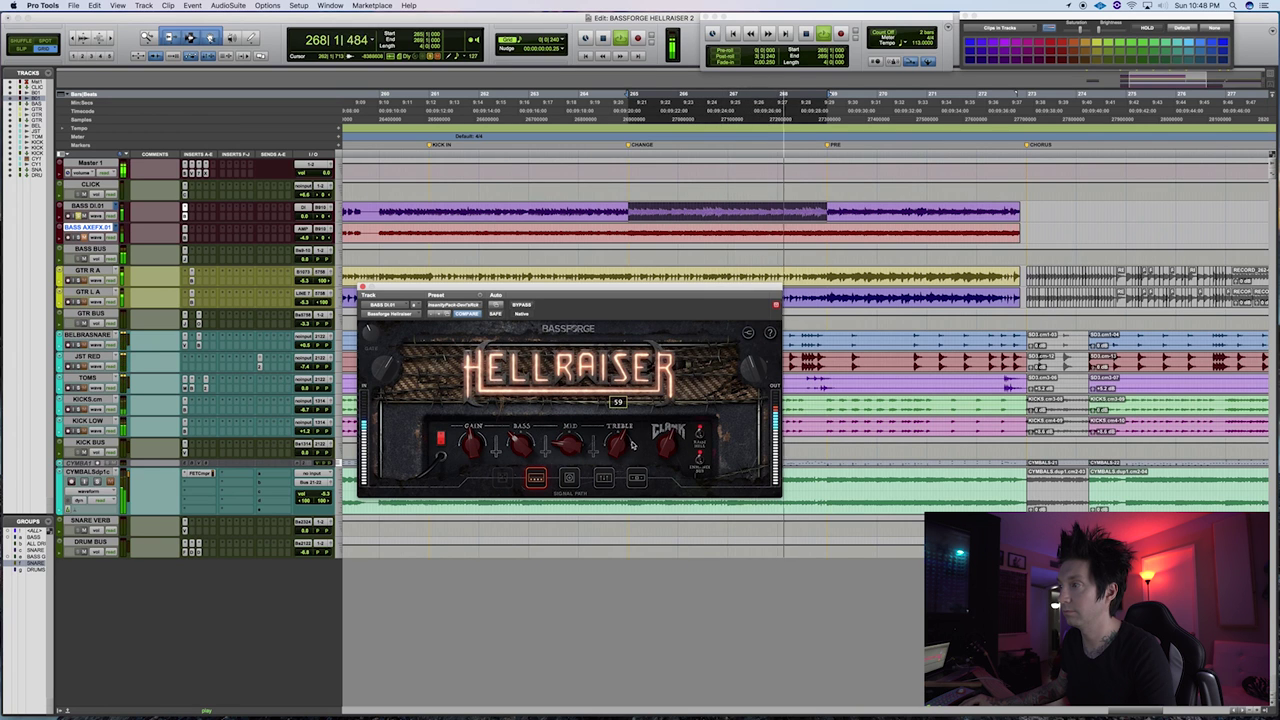
left_click(727, 289)
key("space")
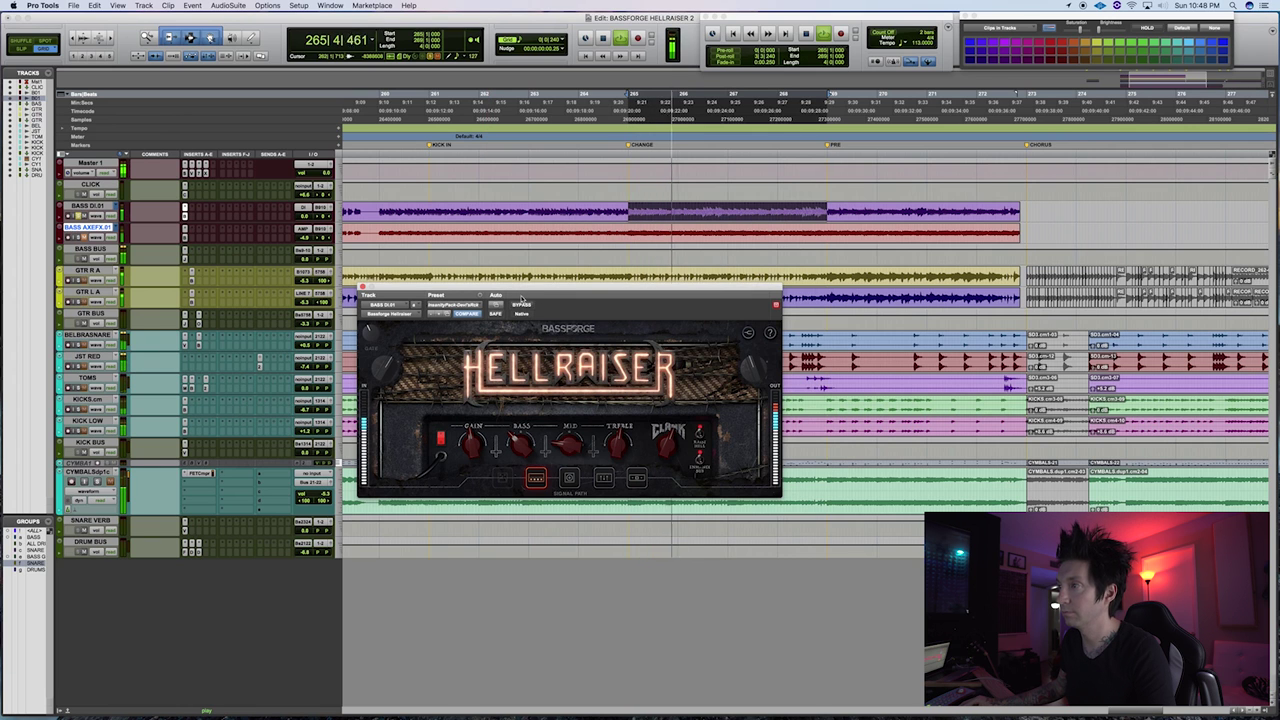
left_click_drag(521, 291, 531, 292)
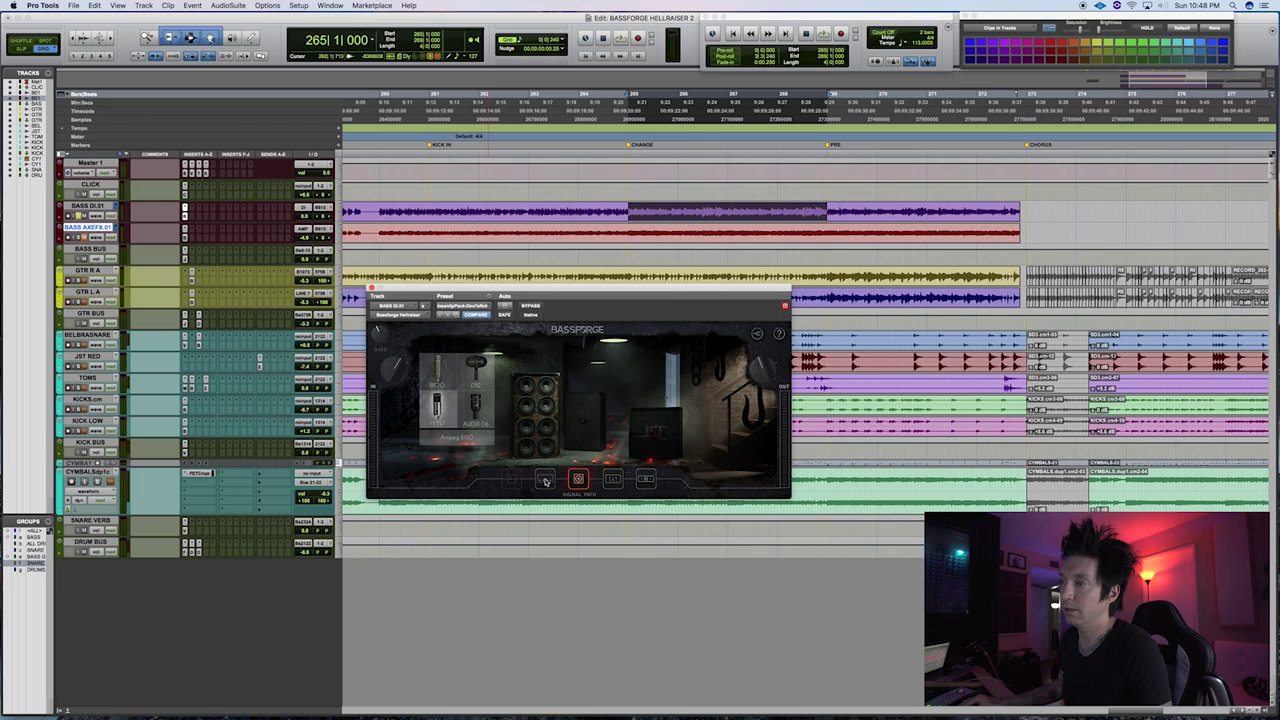
left_click(545, 481)
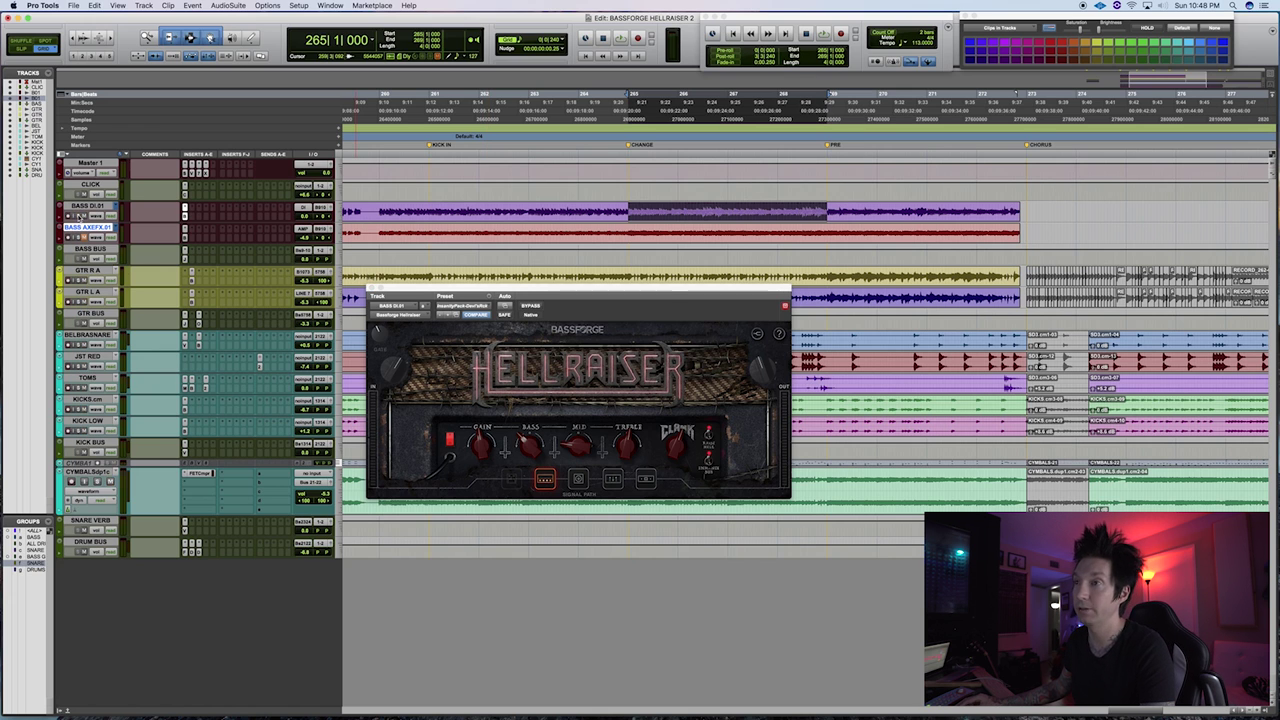
Play the looped section with the full mix and adjust the BASS BUS volume
key("space")
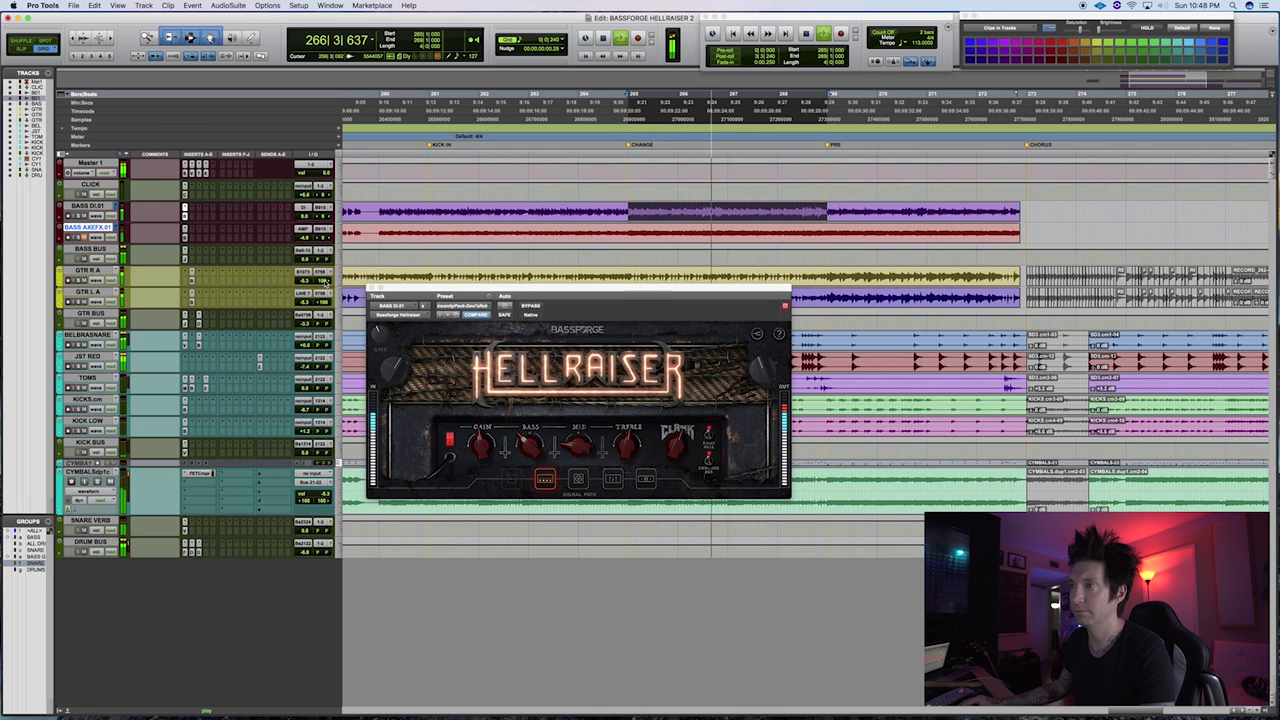
left_click(306, 261)
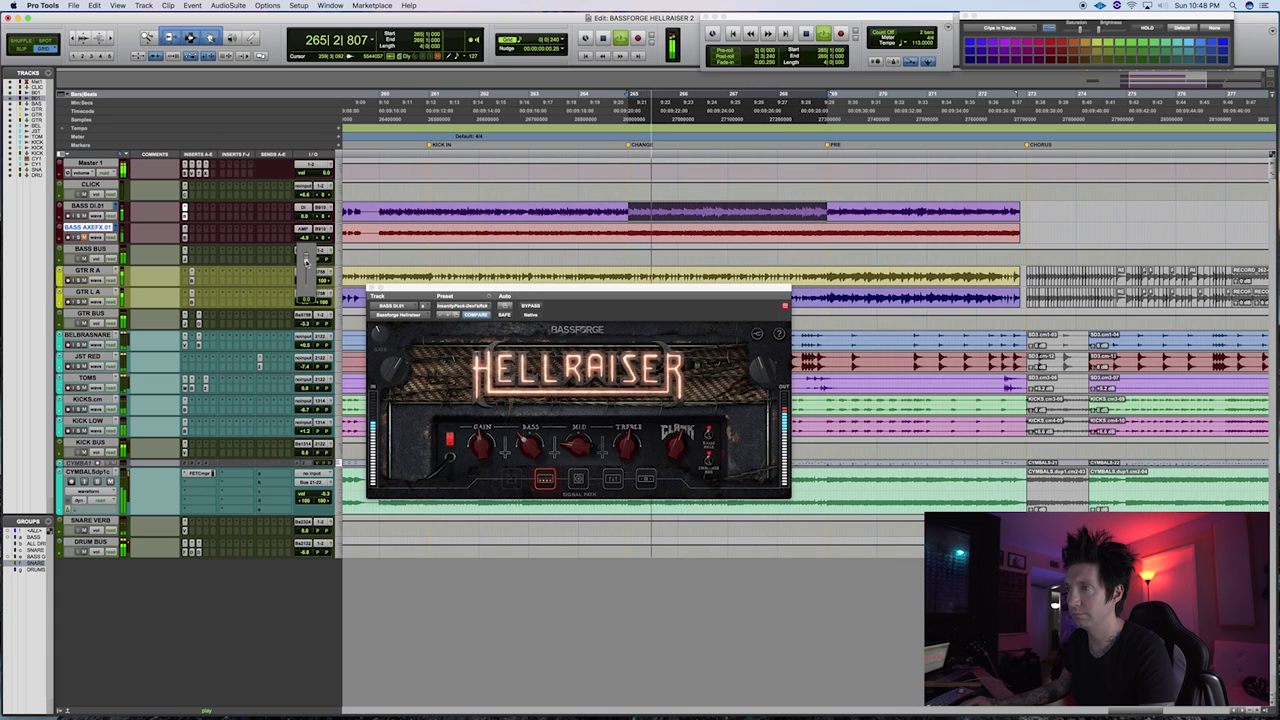
left_click_drag(306, 261, 304, 356)
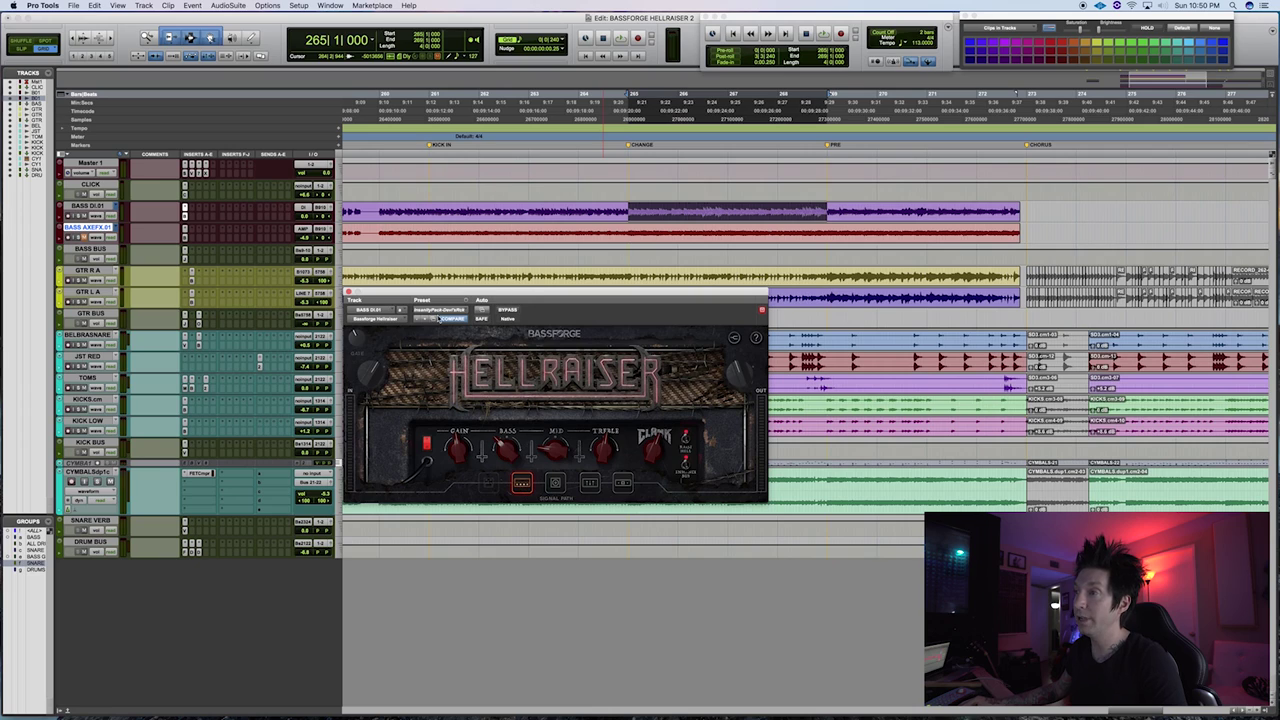
Load the Default preset in the Hellraiser and play the looped section with BASS DI soloed
left_click(440, 311)
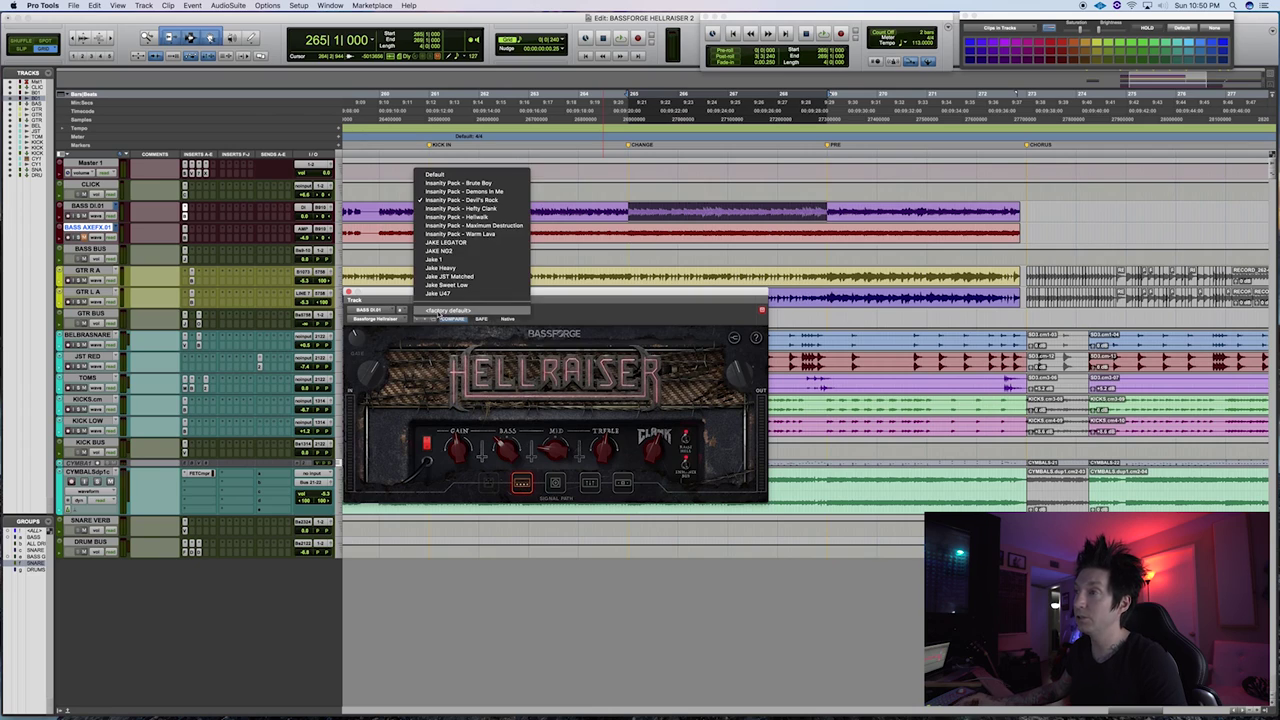
left_click(436, 174)
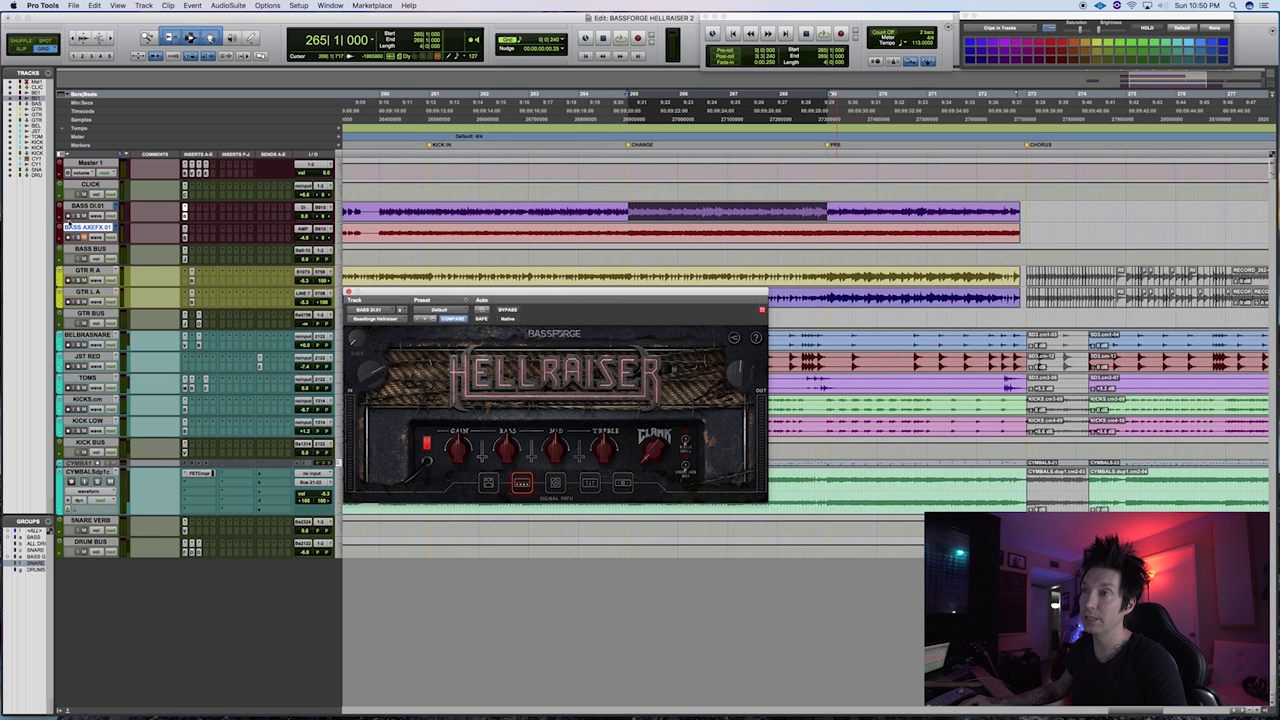
key("space")
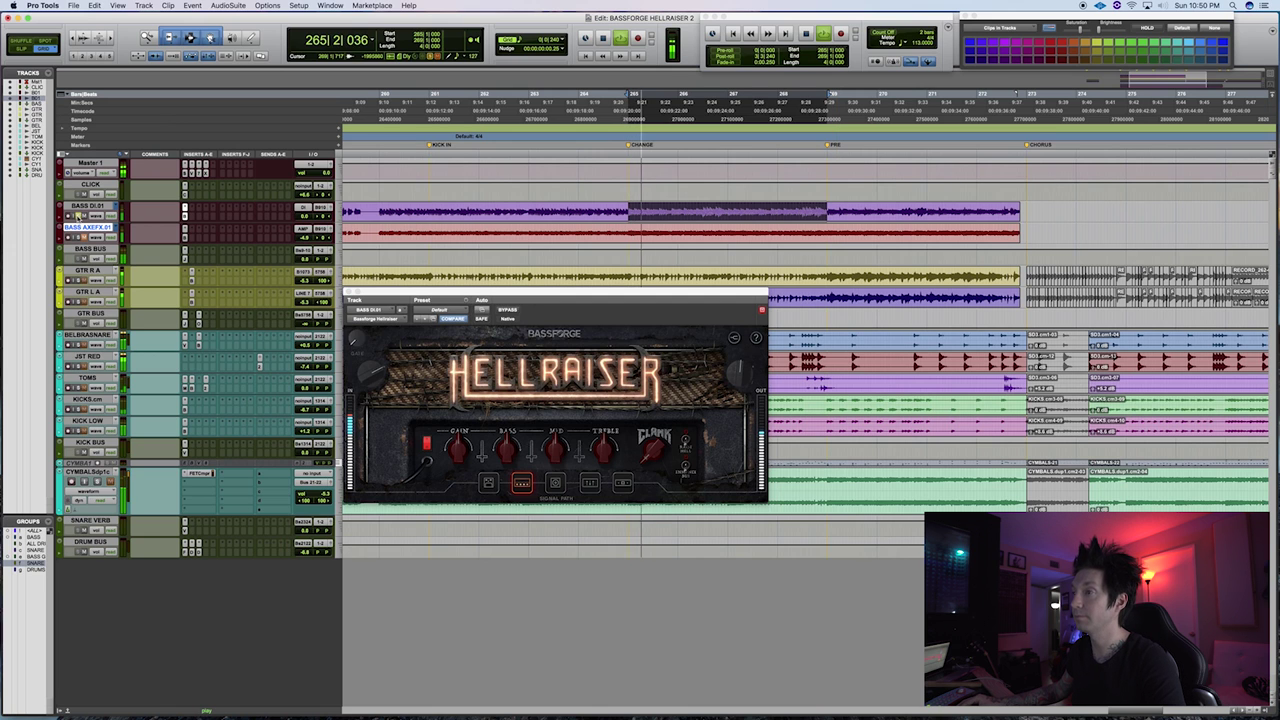
Audition the Ampeg 8x10 and JST Big Boy 2x15 cabinets, ending on the JST Matched Cab
left_click(556, 484)
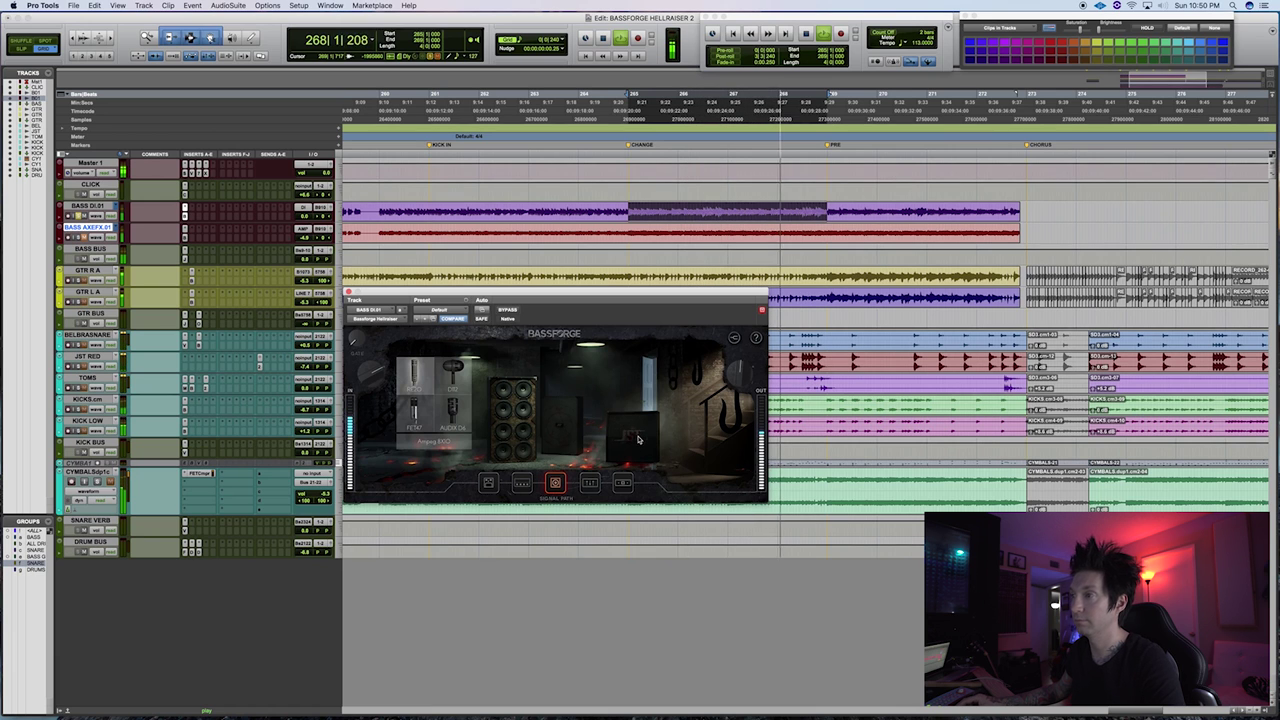
left_click(432, 441)
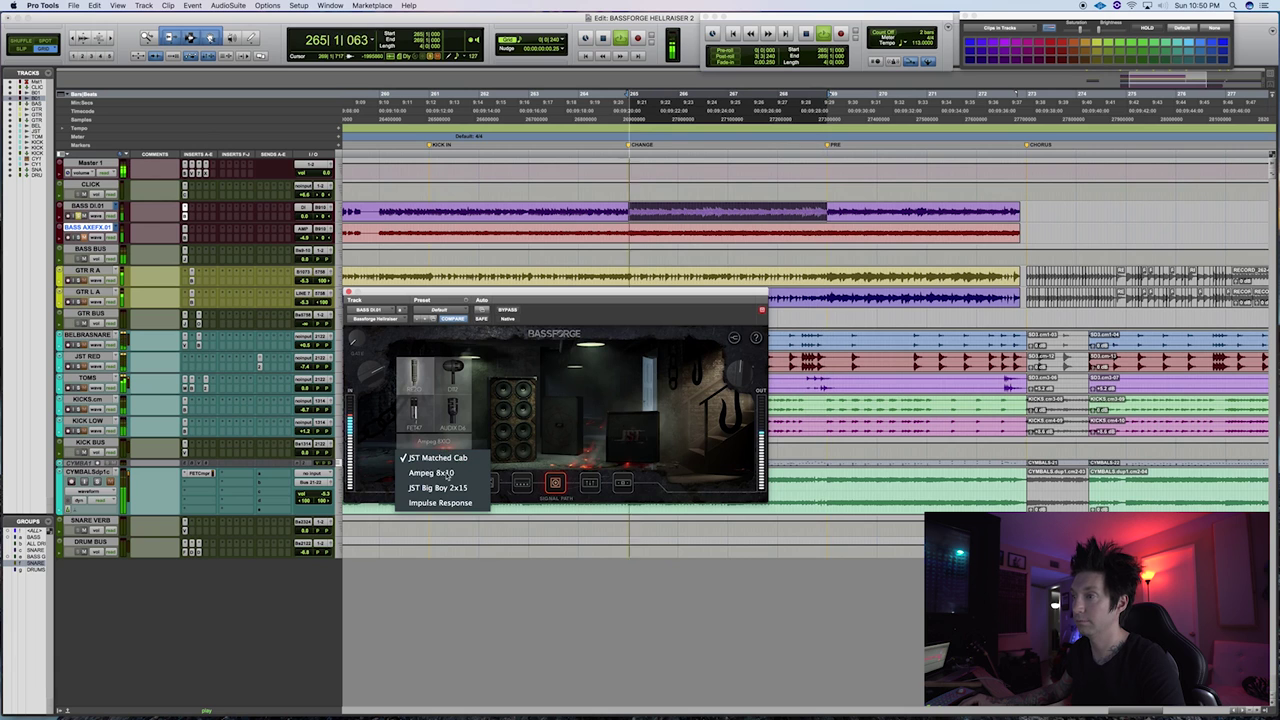
left_click(447, 465)
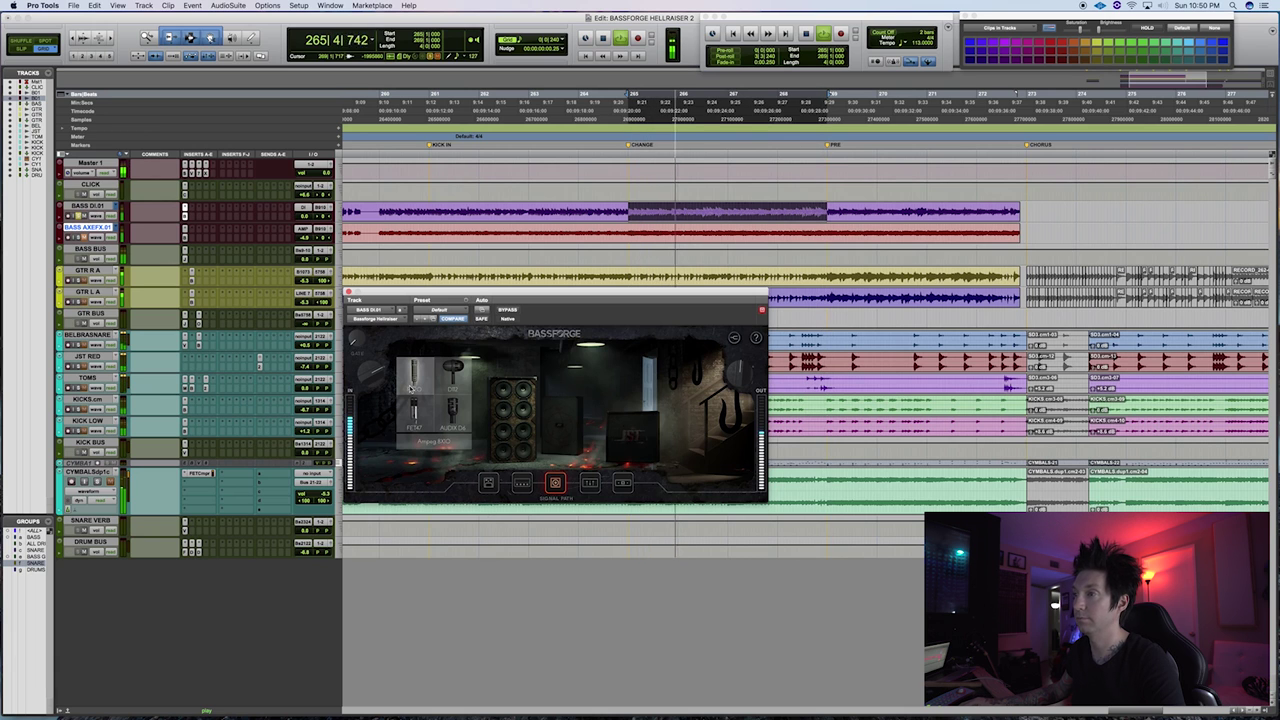
left_click(424, 445)
left_click(431, 461)
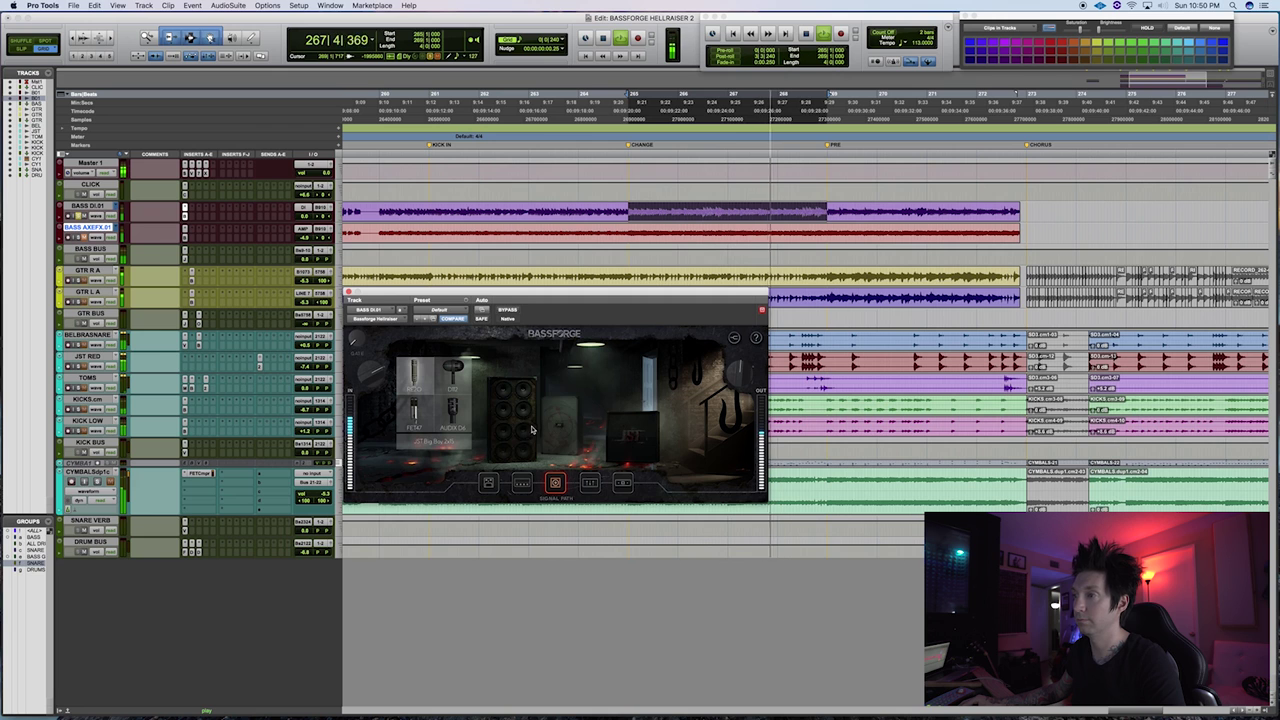
left_click(640, 438)
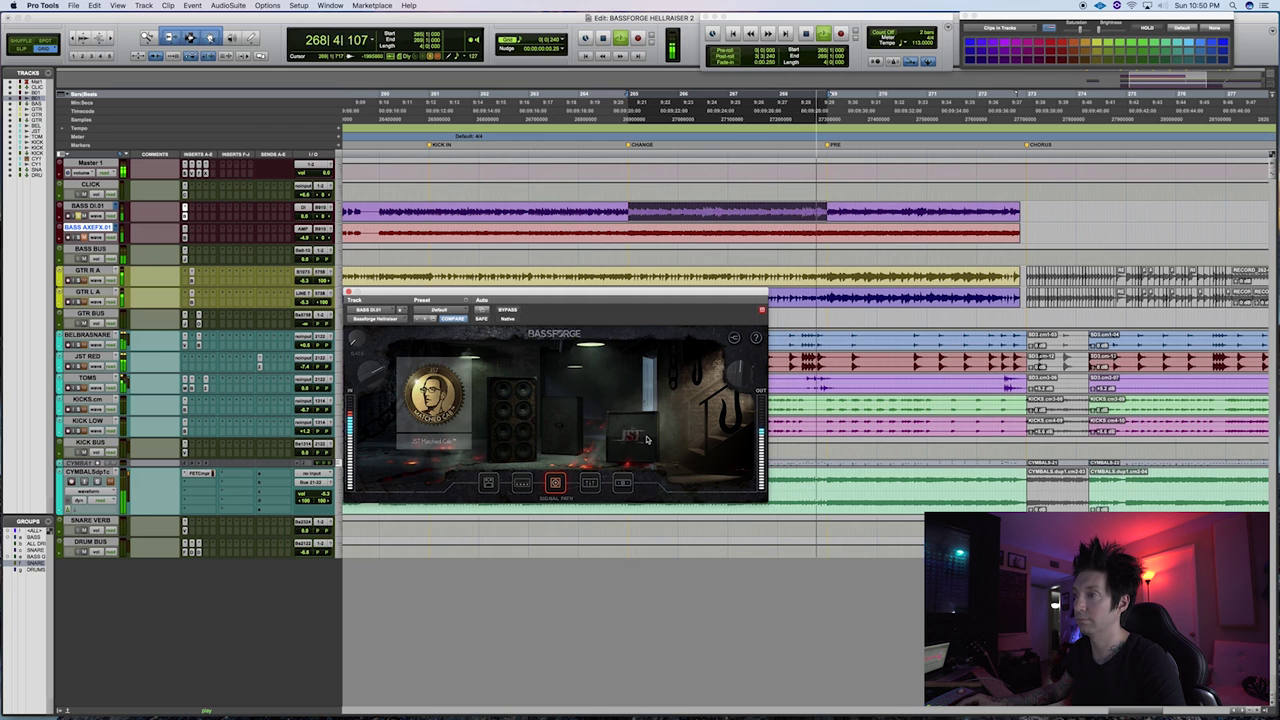
Bring up the Demon Fuzz pedal and set its middle knob to 29 while the soloed bass loops
left_click(521, 485)
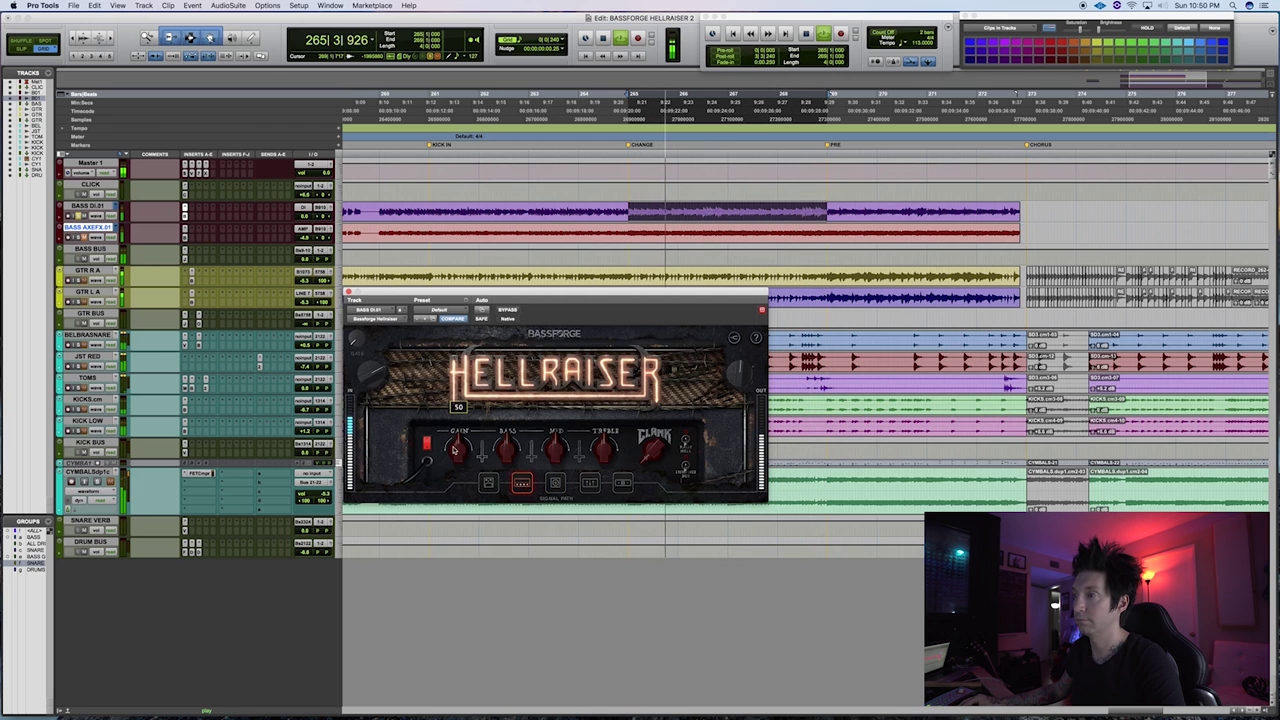
left_click(488, 485)
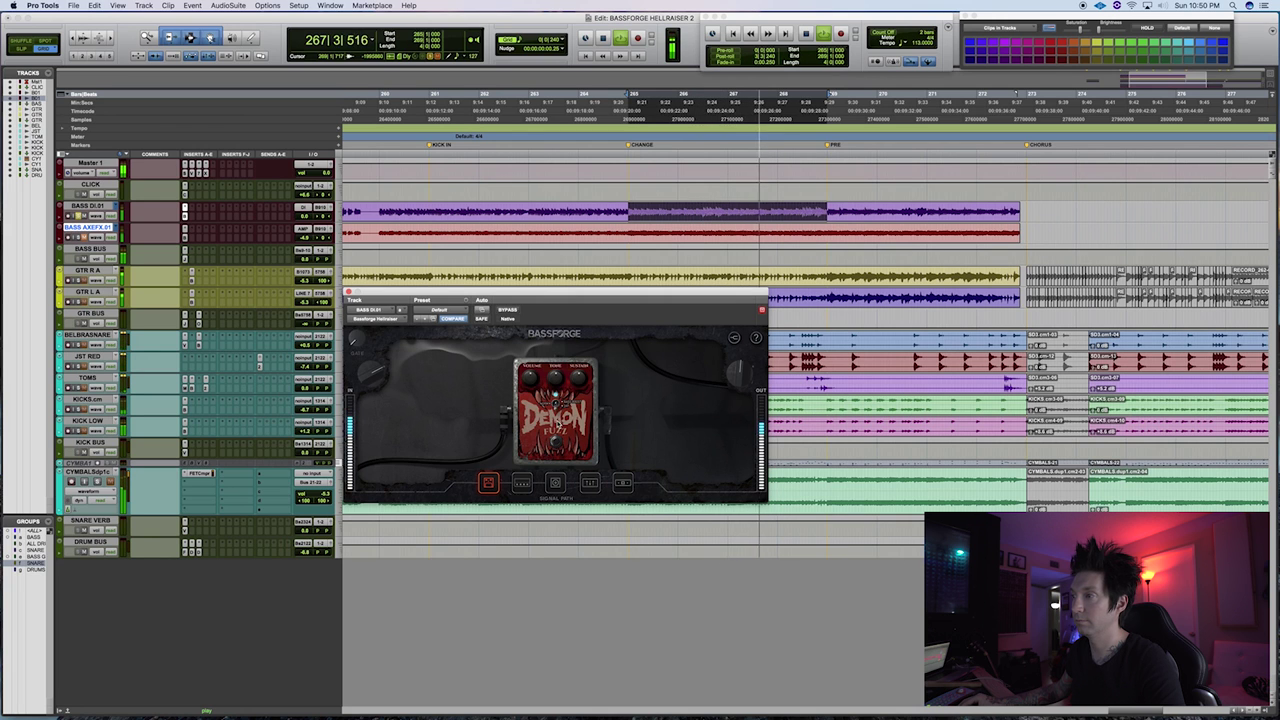
mouse_move(572, 380)
mouse_move(530, 378)
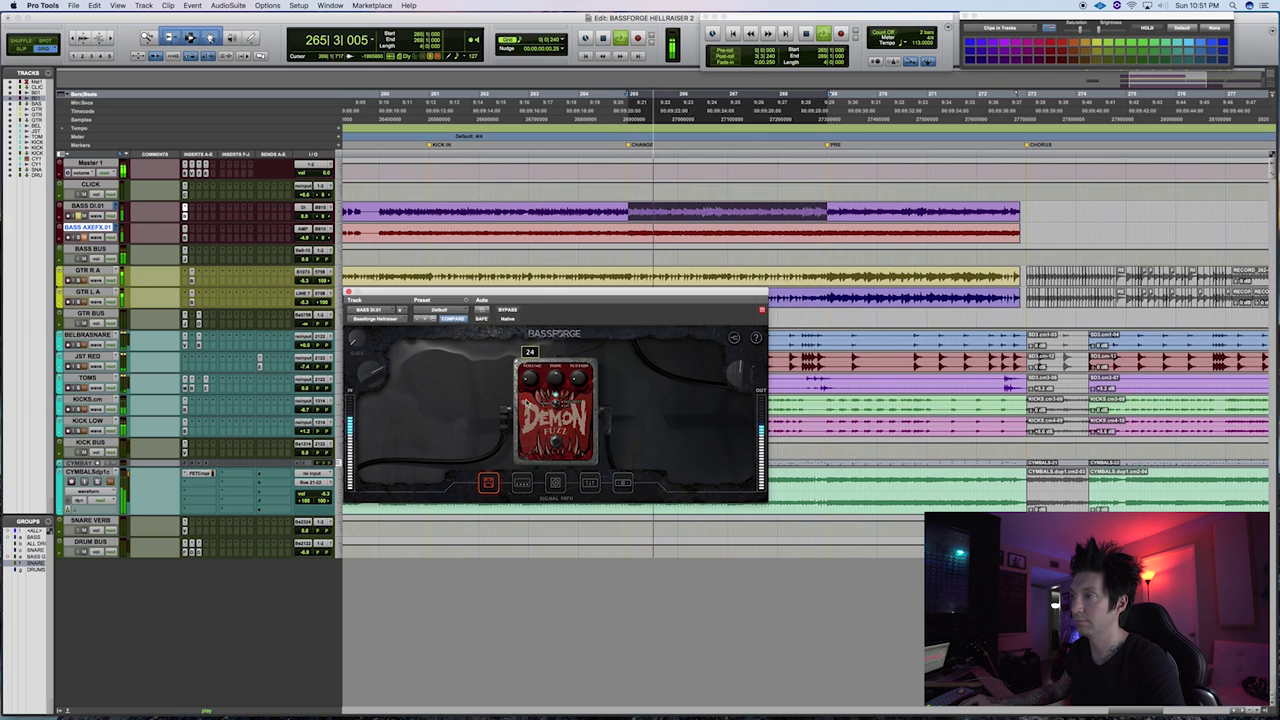
left_click_drag(562, 371, 543, 327)
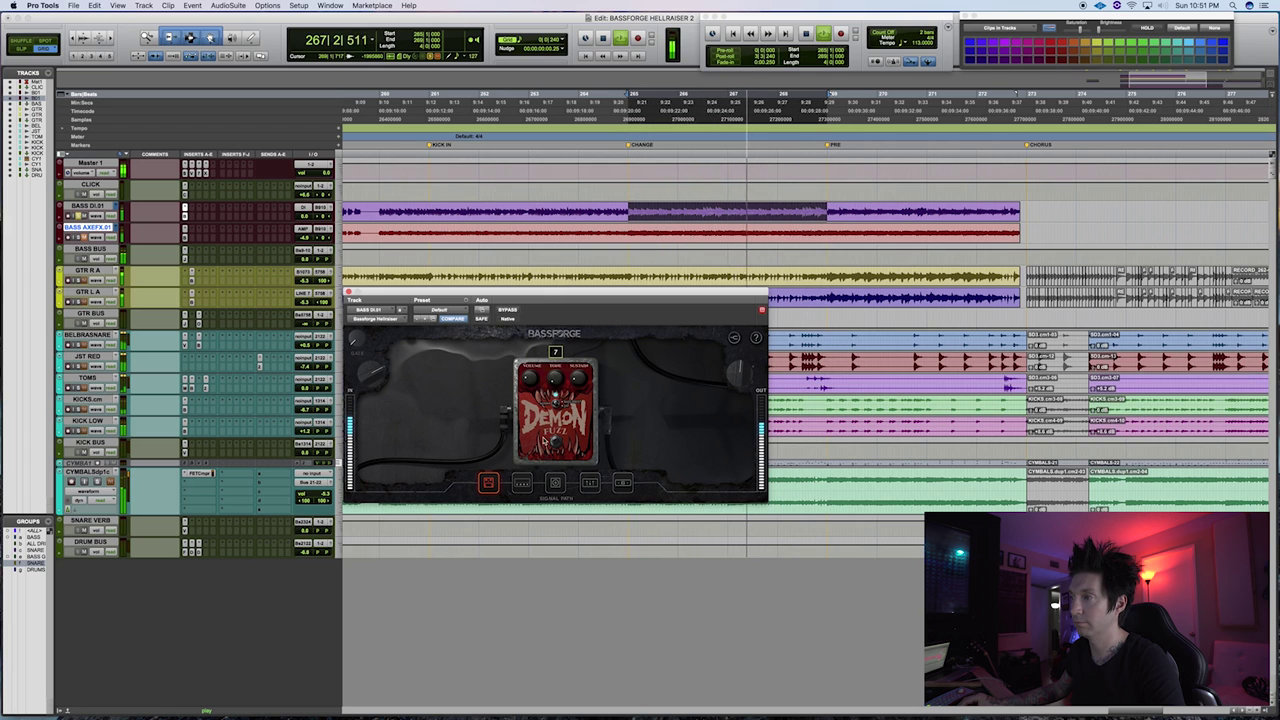
left_click_drag(555, 378, 555, 392)
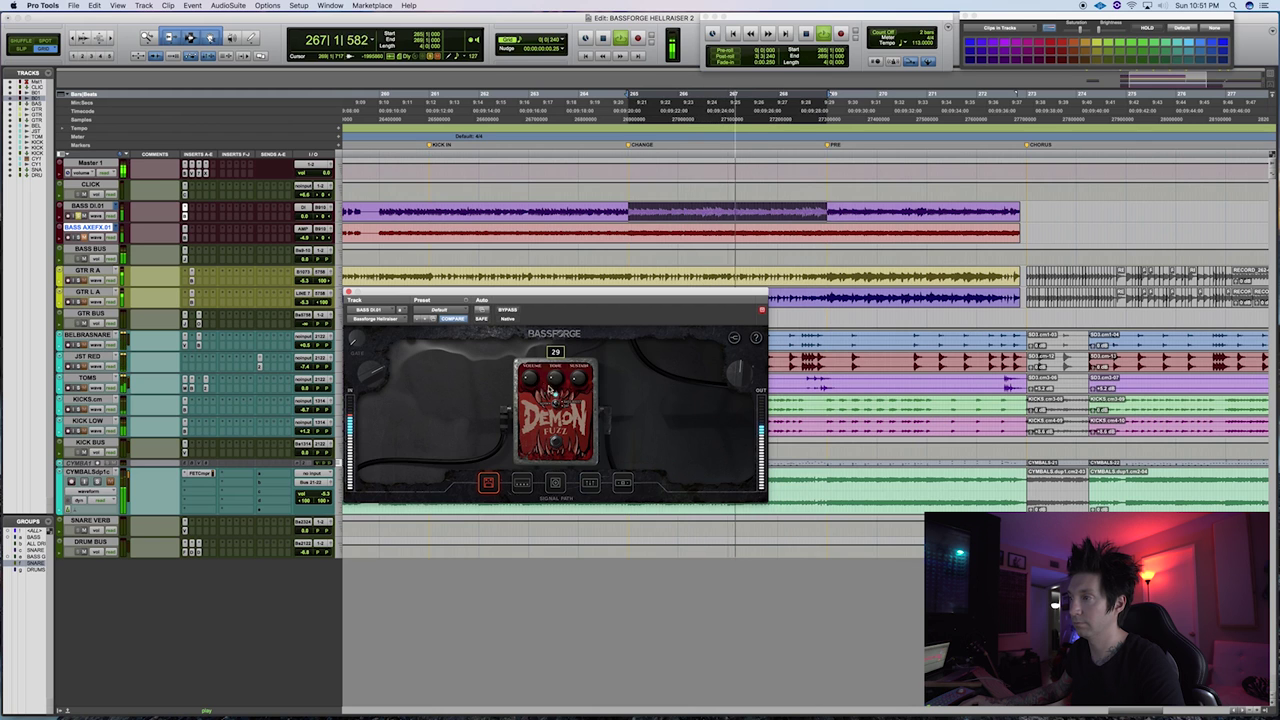
Adjust the outer two knobs of the Demon Fuzz pedal and set the middle knob to 56
mouse_move(531, 380)
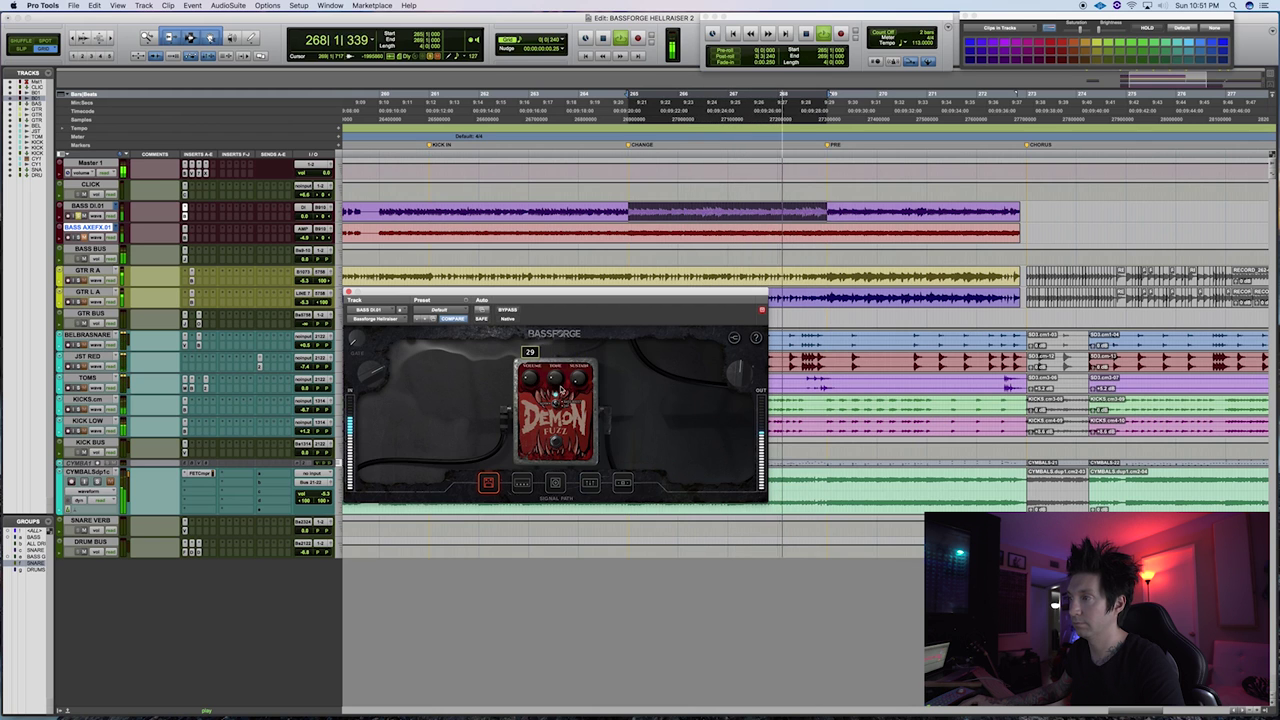
left_click_drag(527, 387, 509, 349)
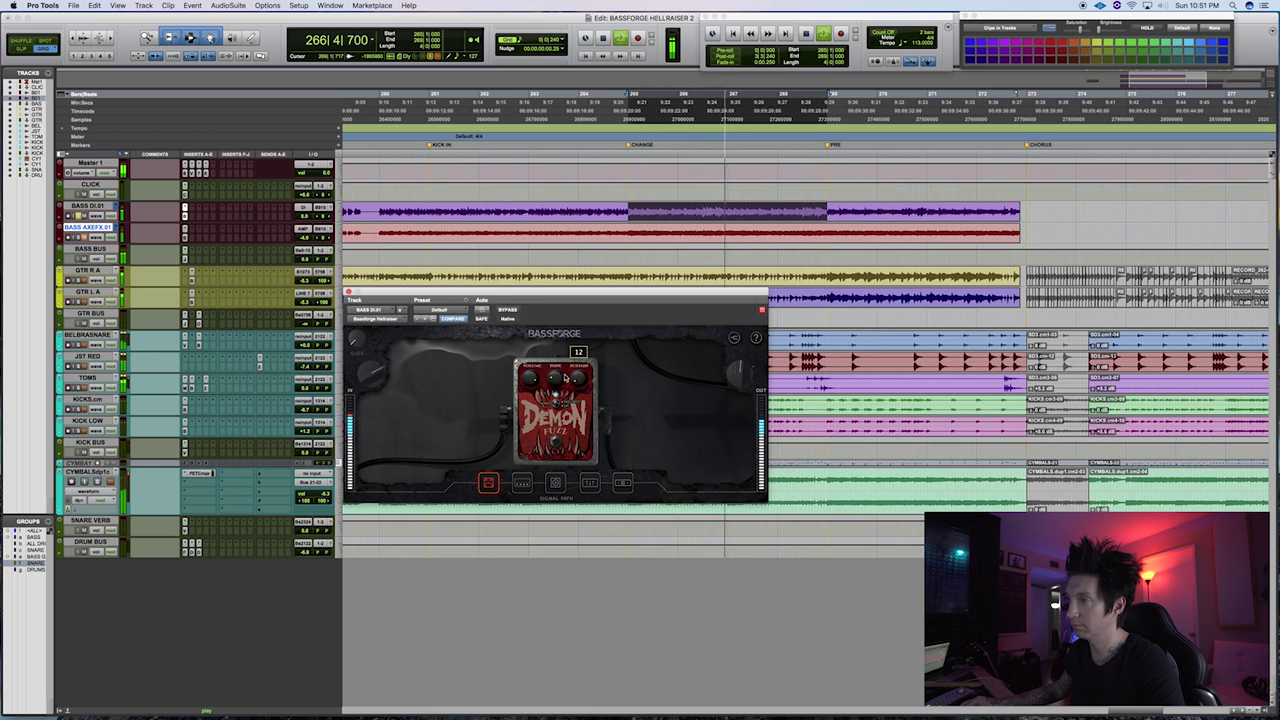
left_click_drag(580, 378, 567, 334)
left_click_drag(555, 378, 533, 354)
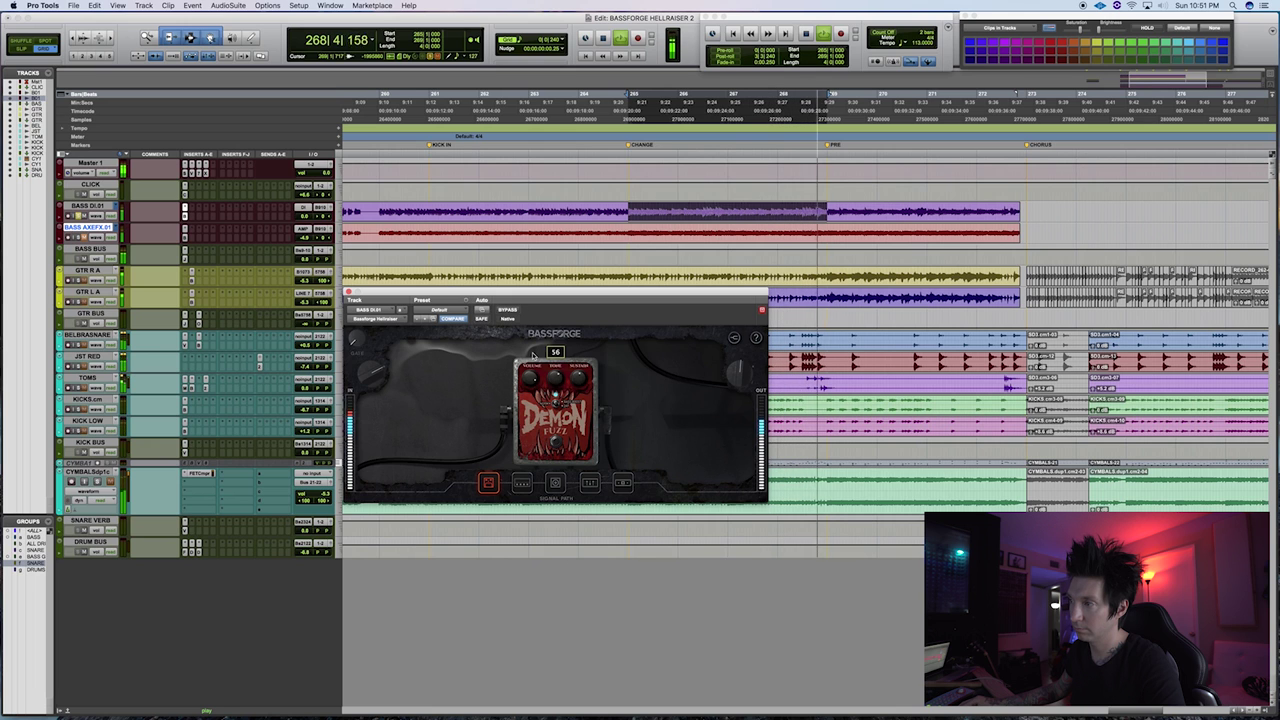
mouse_move(580, 385)
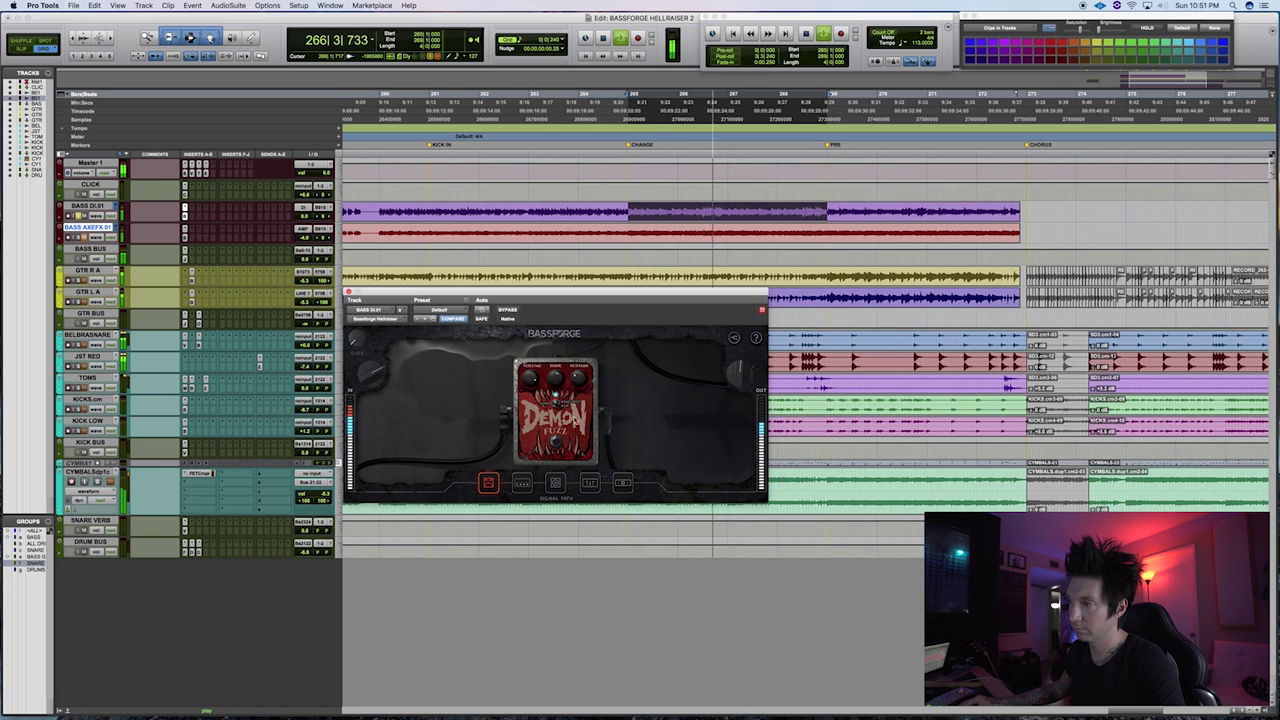
Adjust Clank on the Hellraiser amp, and set Bass to 68 and Mid to 37
left_click(532, 487)
mouse_move(642, 462)
left_click_drag(642, 462, 620, 385)
mouse_move(557, 460)
mouse_move(497, 452)
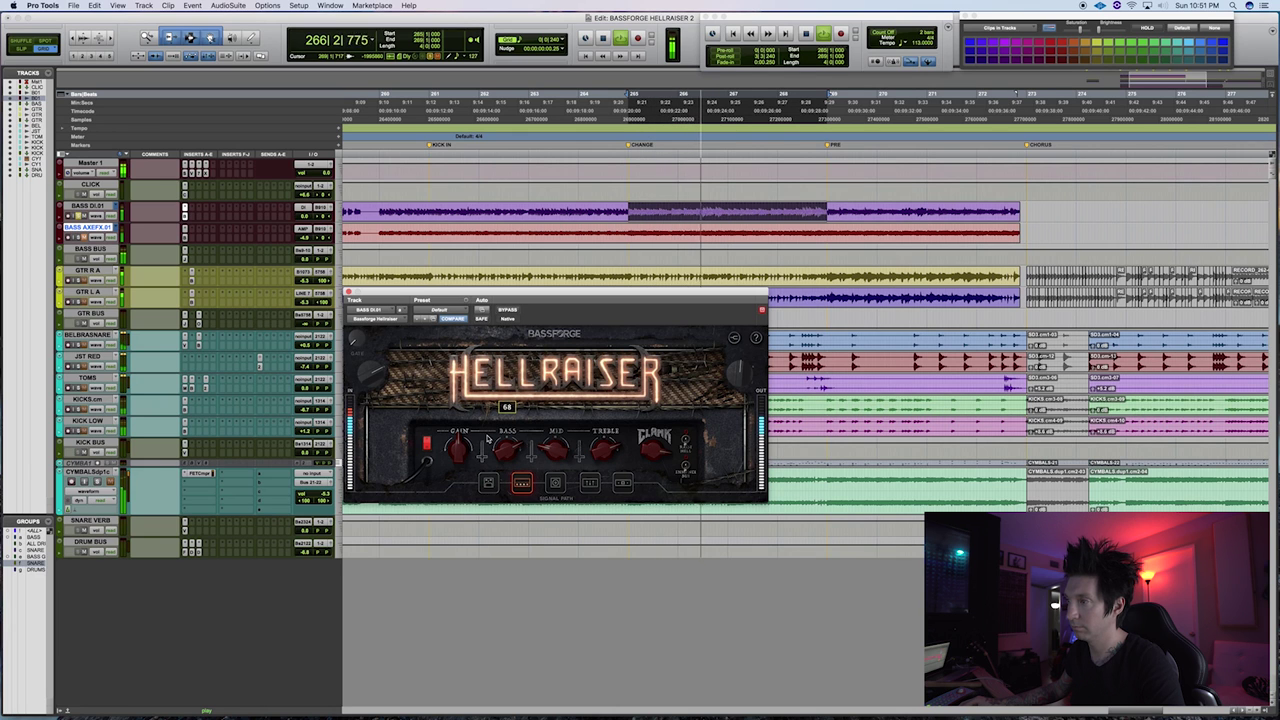
left_click_drag(541, 405, 526, 357)
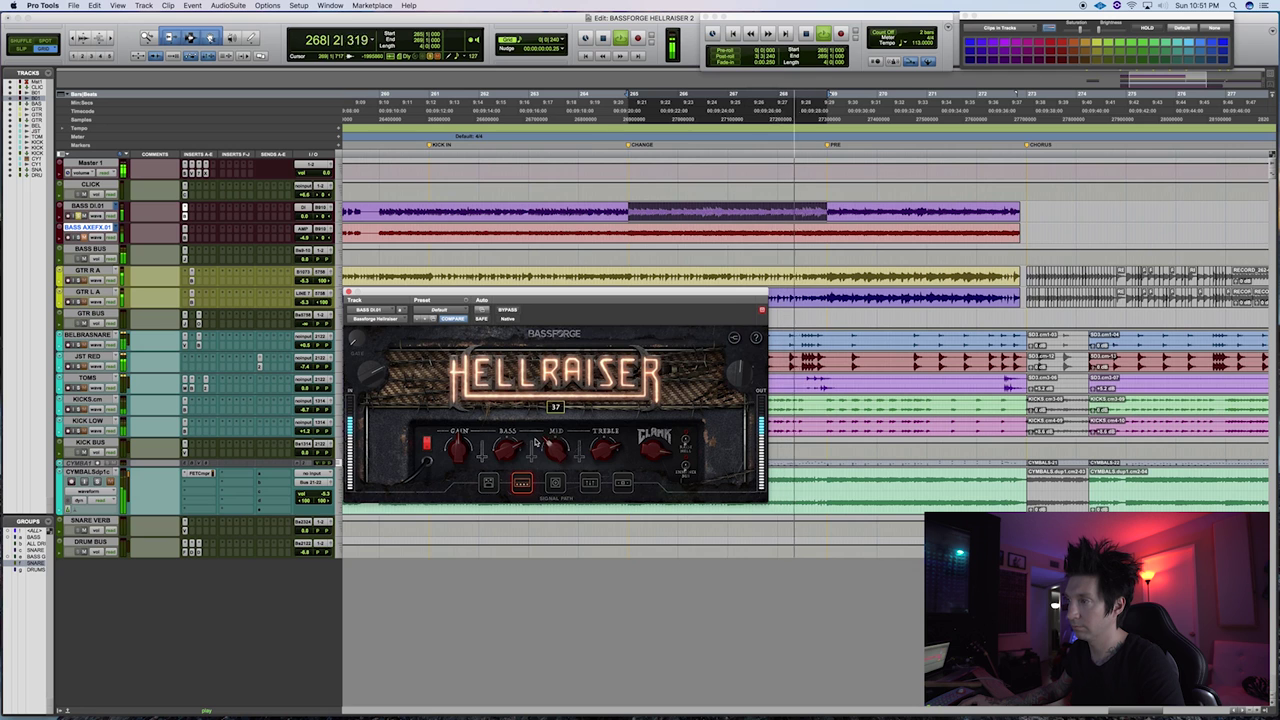
In the plugin's dual-bank compressor, switch Bank A to Limit and adjust Bank B's gain and peak reduction
left_click(555, 485)
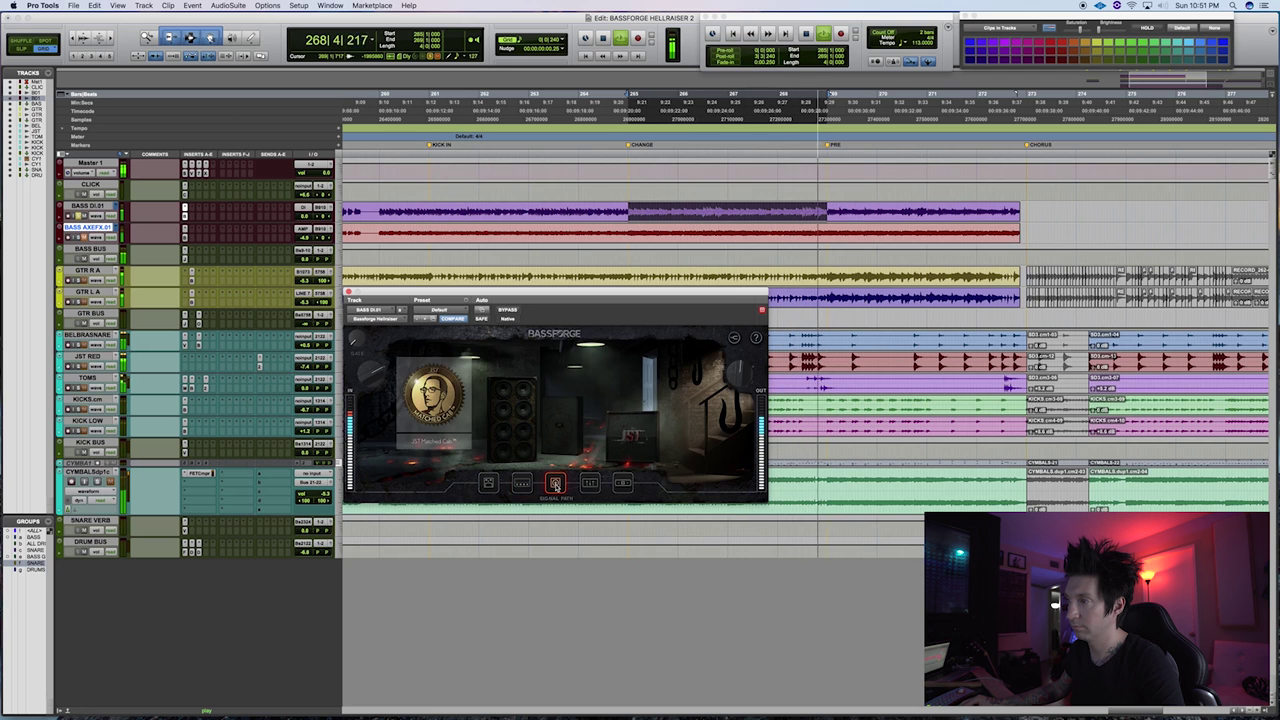
left_click(622, 484)
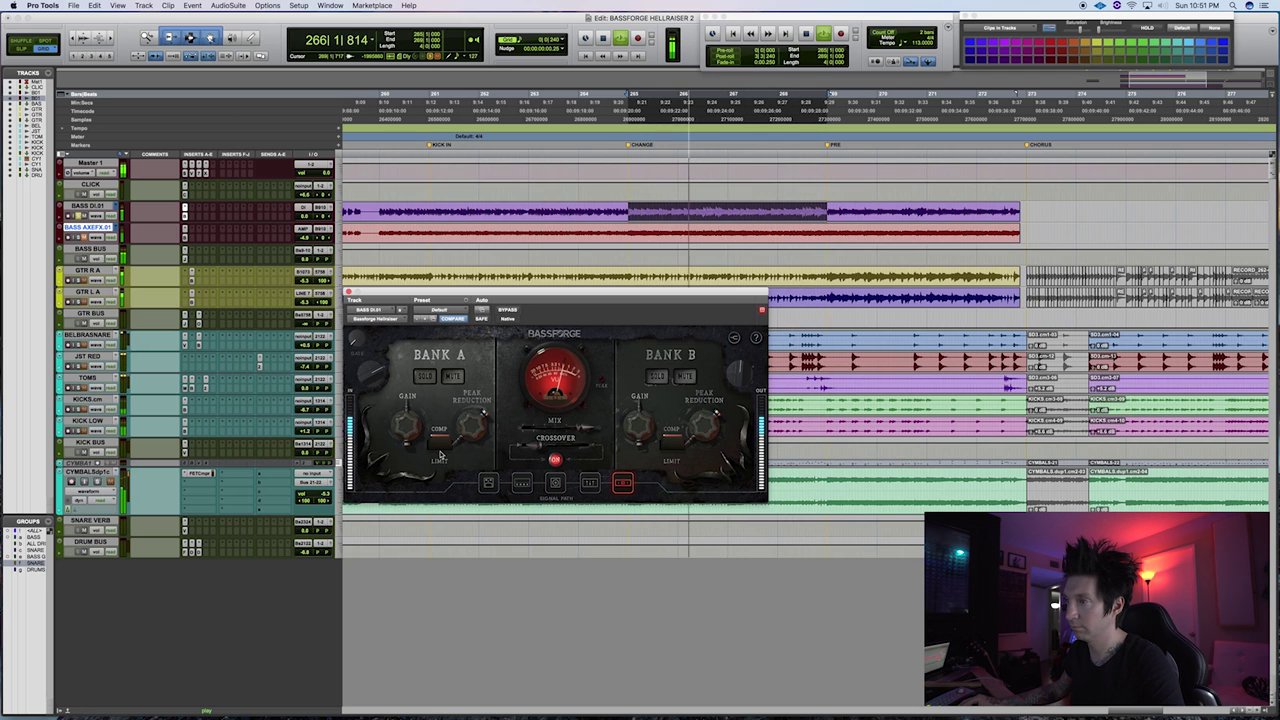
mouse_move(416, 421)
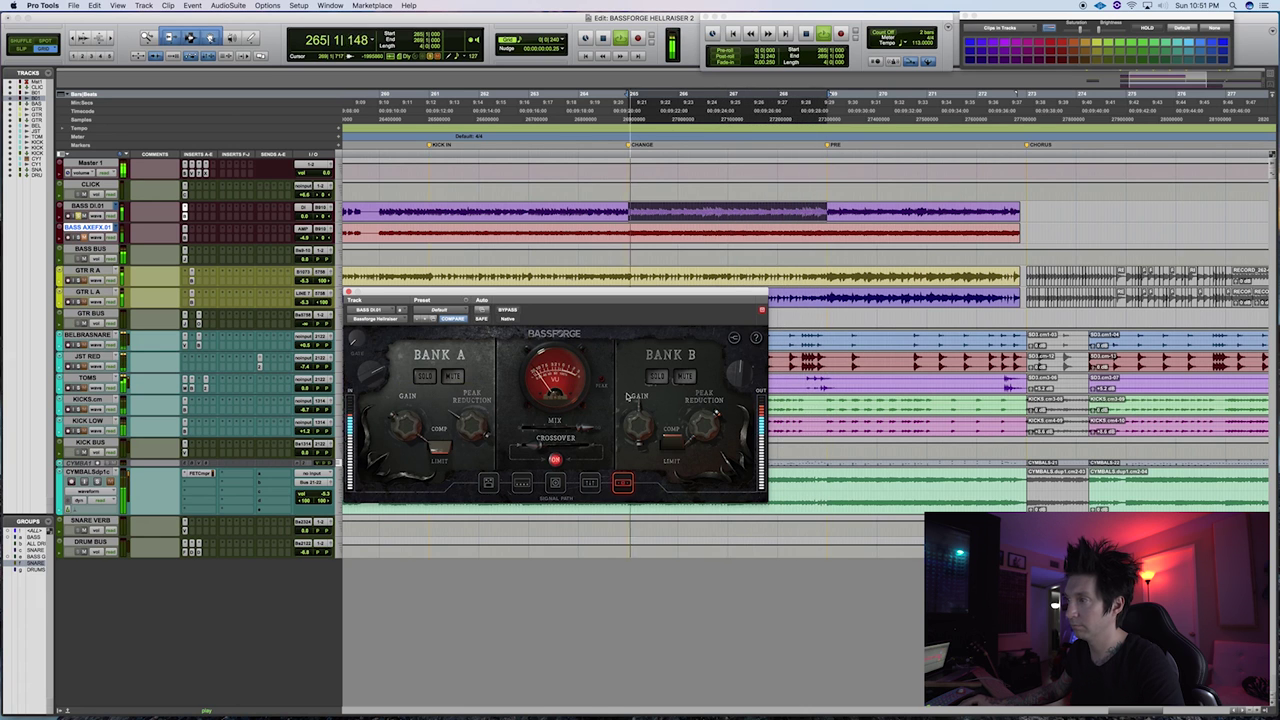
mouse_move(636, 426)
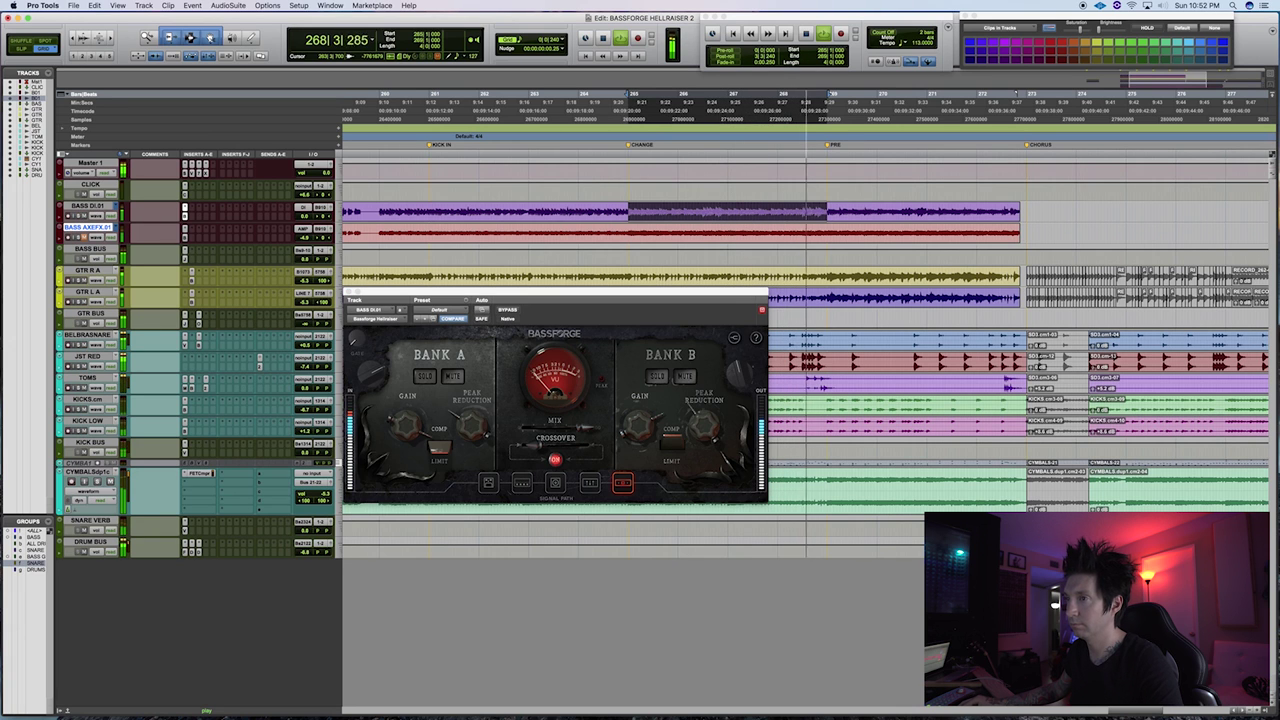
Adjust the GTR BUS volume against the full mix and restart playback from the INTRO marker
left_click(306, 320)
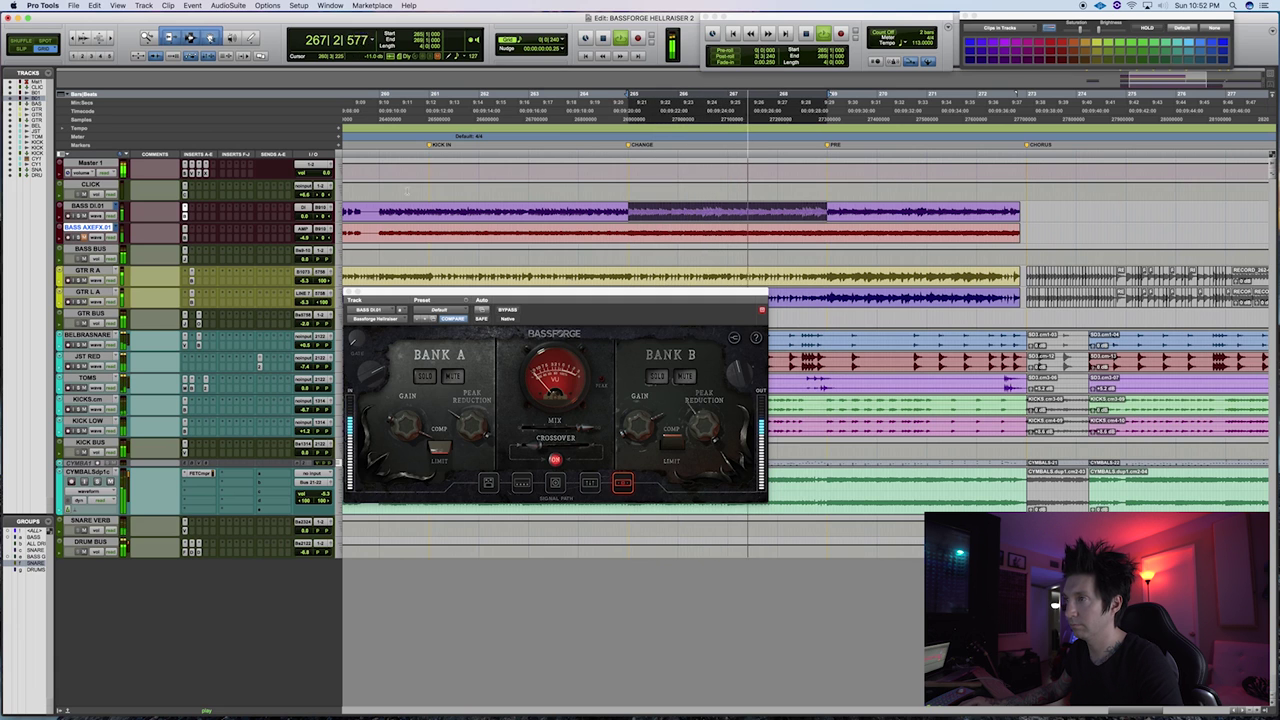
key("space")
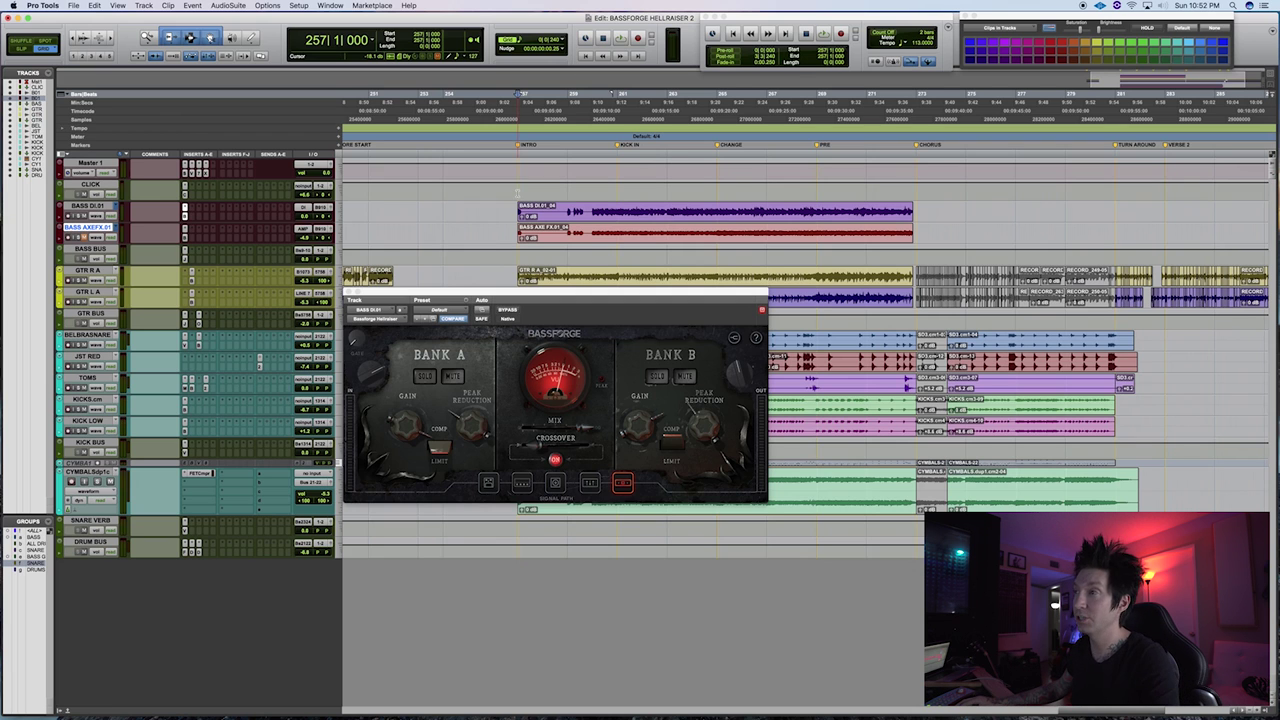
key("space")
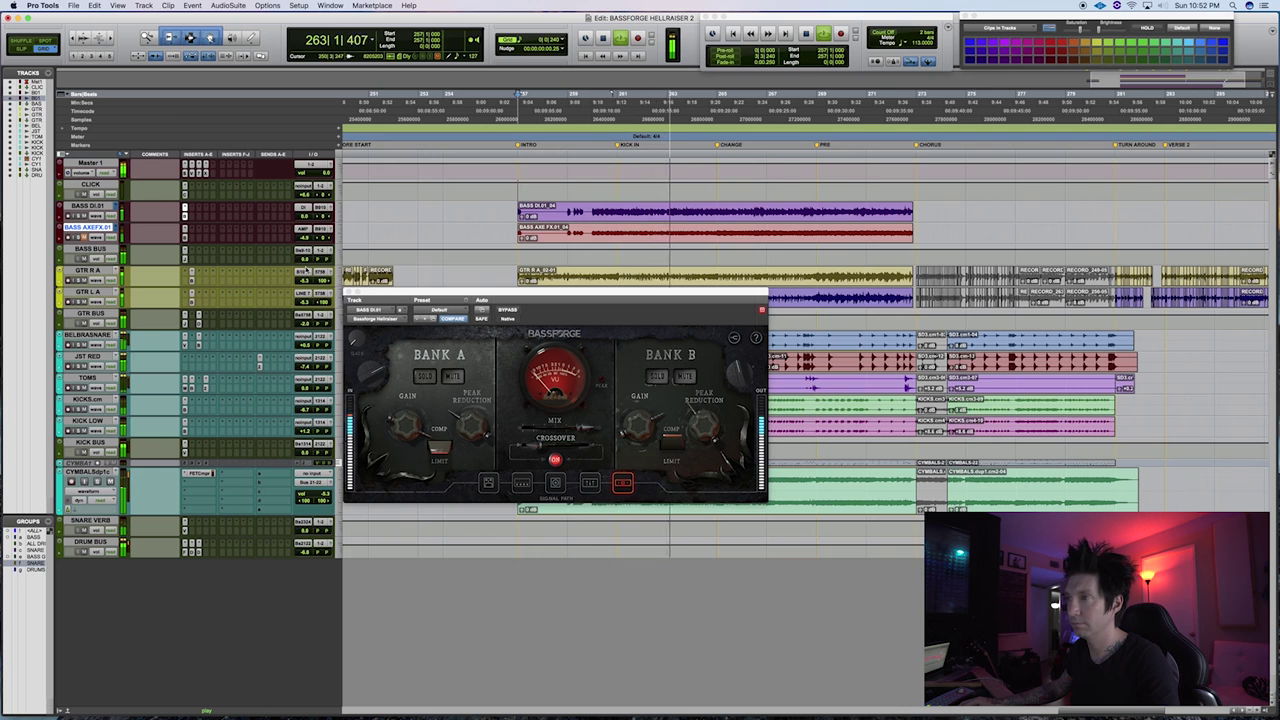
left_click_drag(312, 323, 307, 361)
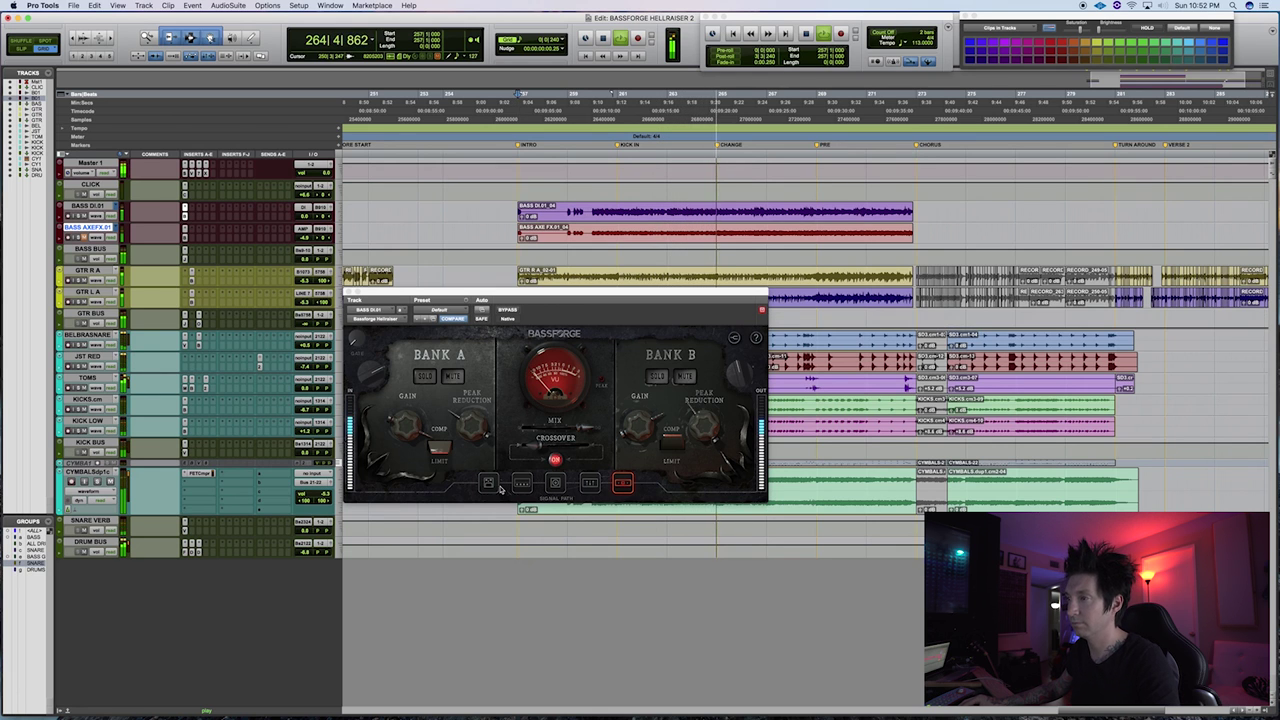
Check the amp and Demon Fuzz pedal settings against the full mix, and stop playback
left_click(487, 483)
left_click(522, 483)
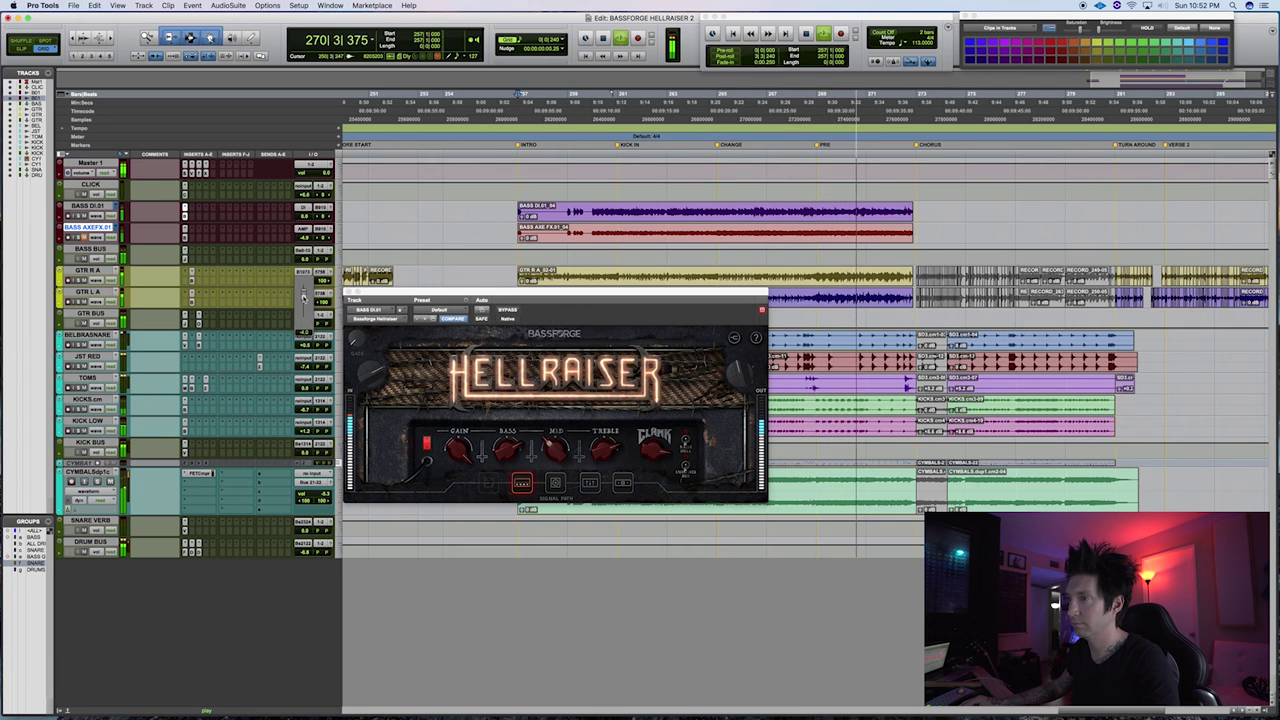
left_click(488, 483)
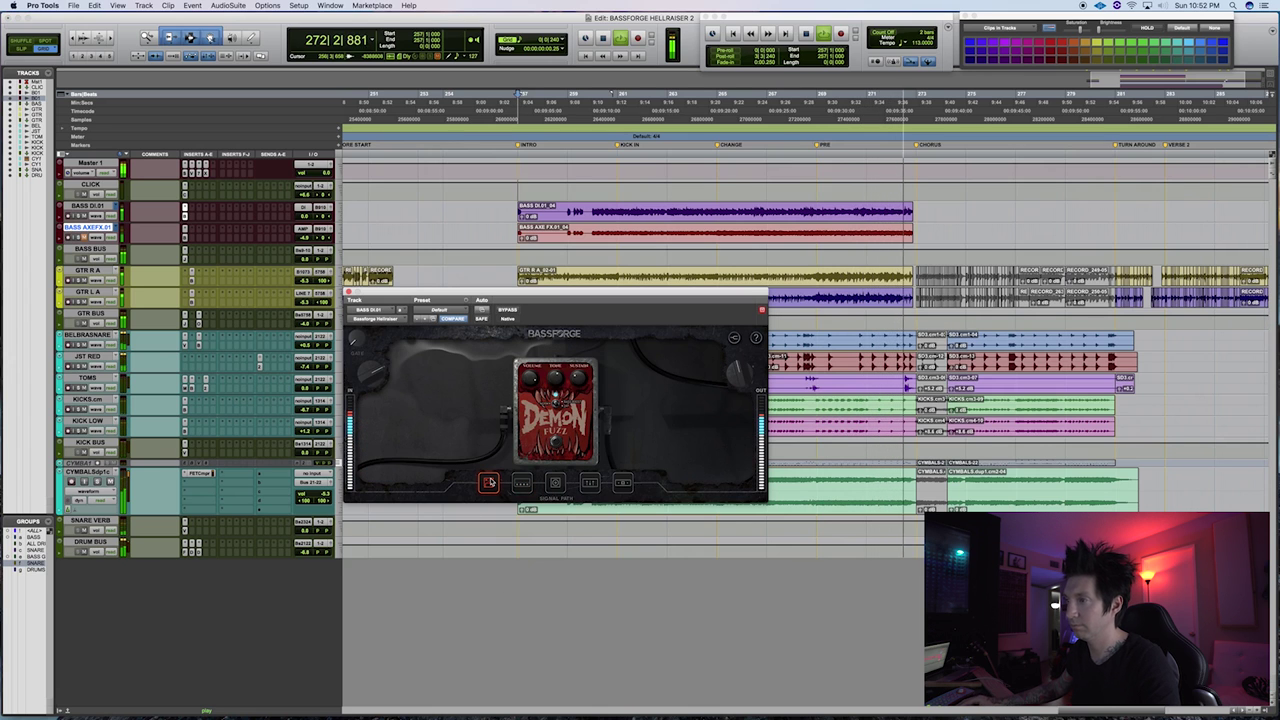
key("space")
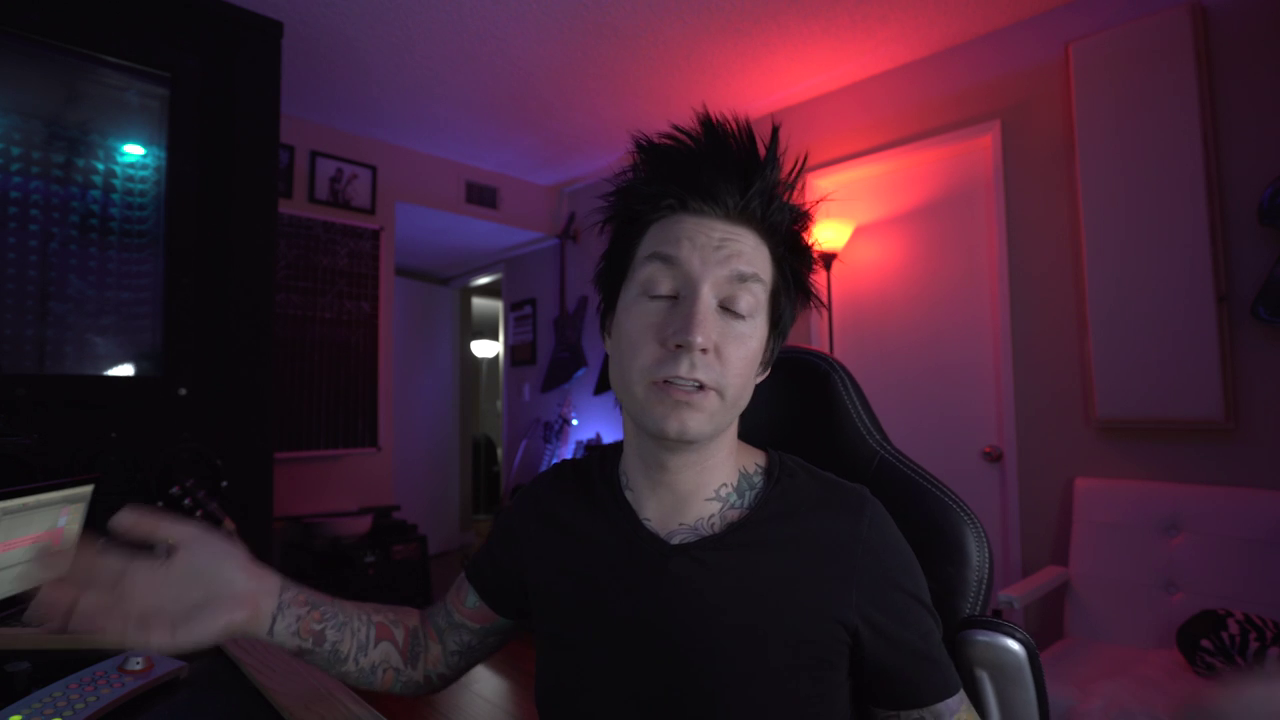